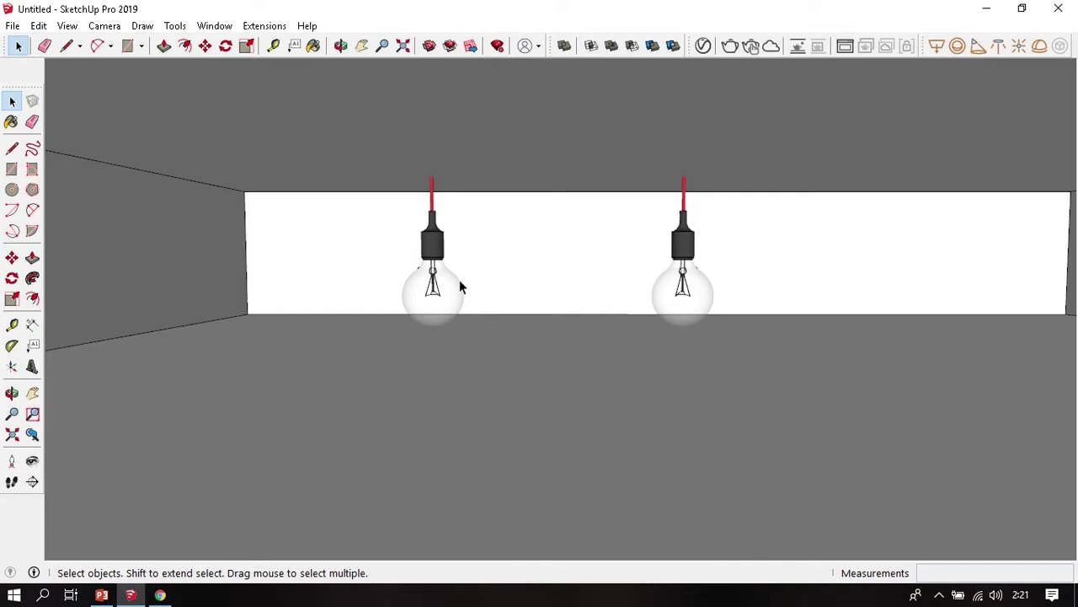
# - Convert only the glass bulb nested inside the left pendant lamp into a V-Ray Mesh Light, then leave the component
pyautogui.click(416, 312)
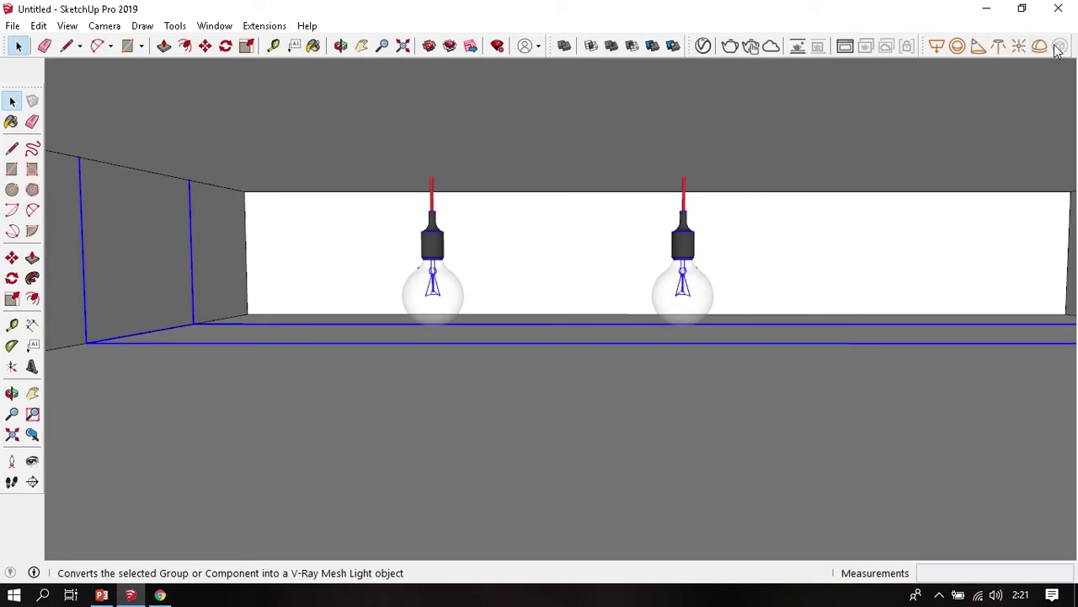
pyautogui.doubleClick(456, 297)
pyautogui.click(456, 297)
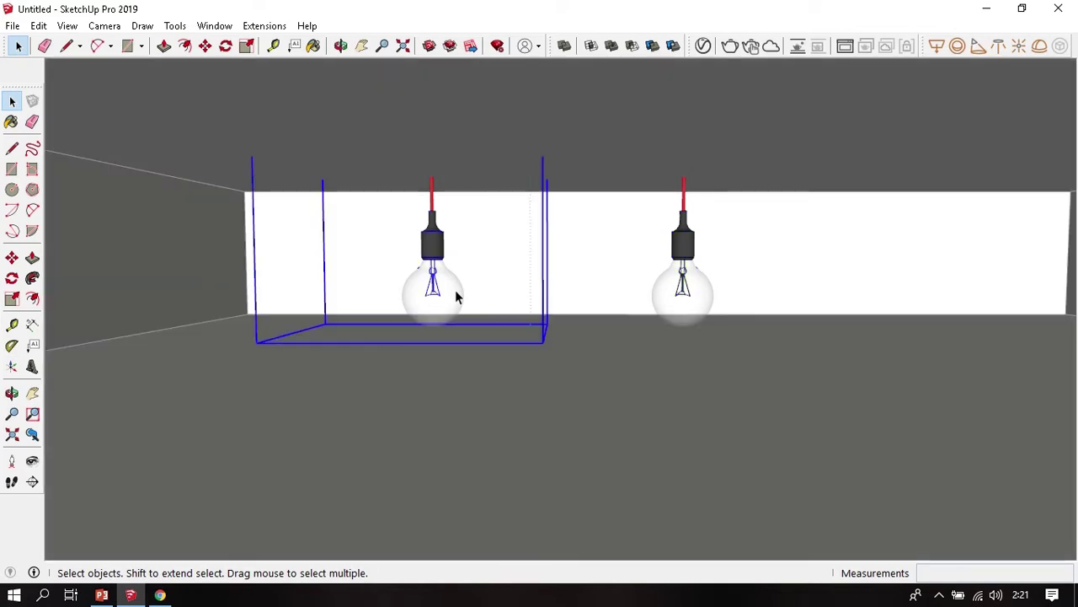
pyautogui.doubleClick(456, 296)
pyautogui.click(456, 296)
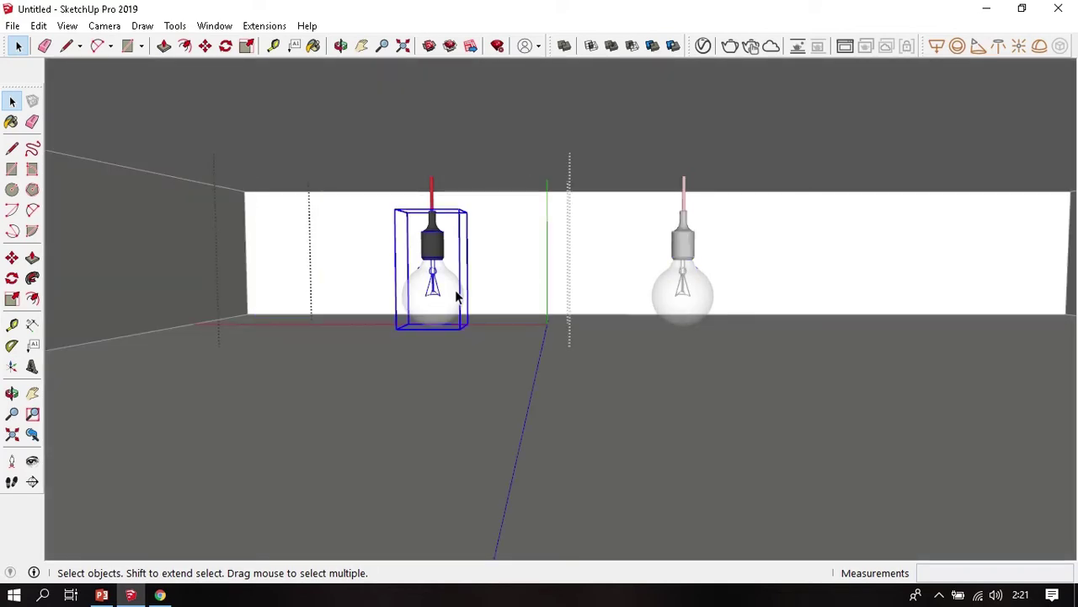
pyautogui.doubleClick(455, 297)
pyautogui.click(455, 295)
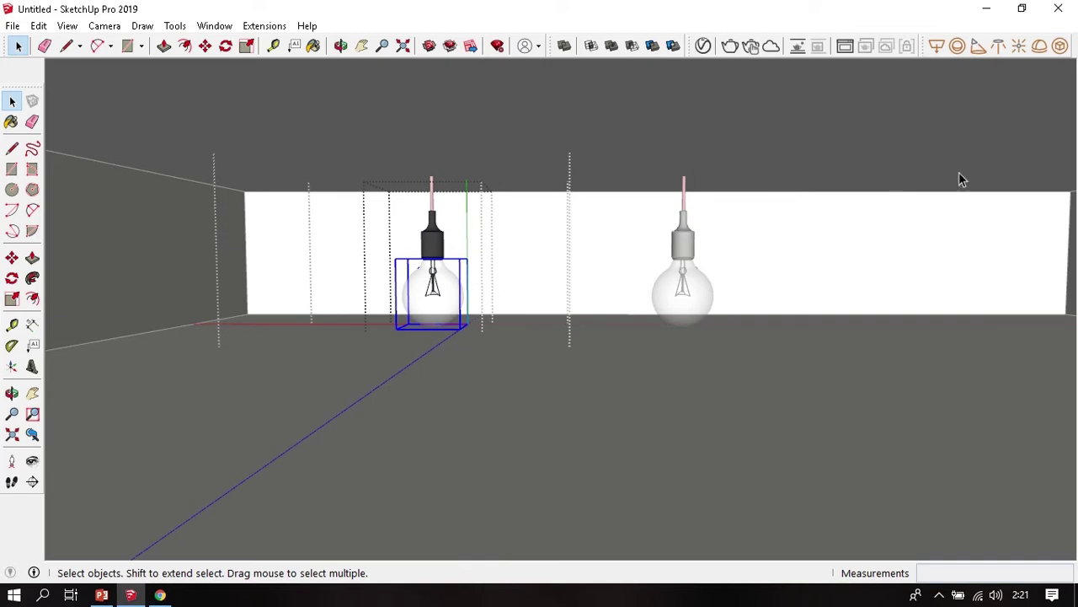
pyautogui.click(1062, 47)
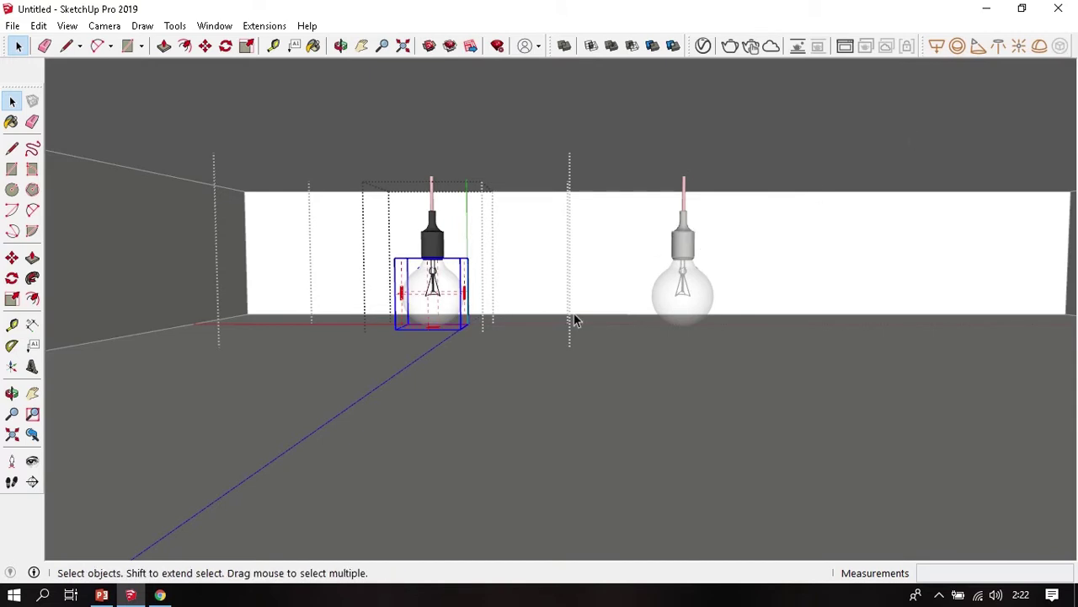
pyautogui.click(546, 321)
pyautogui.click(534, 303)
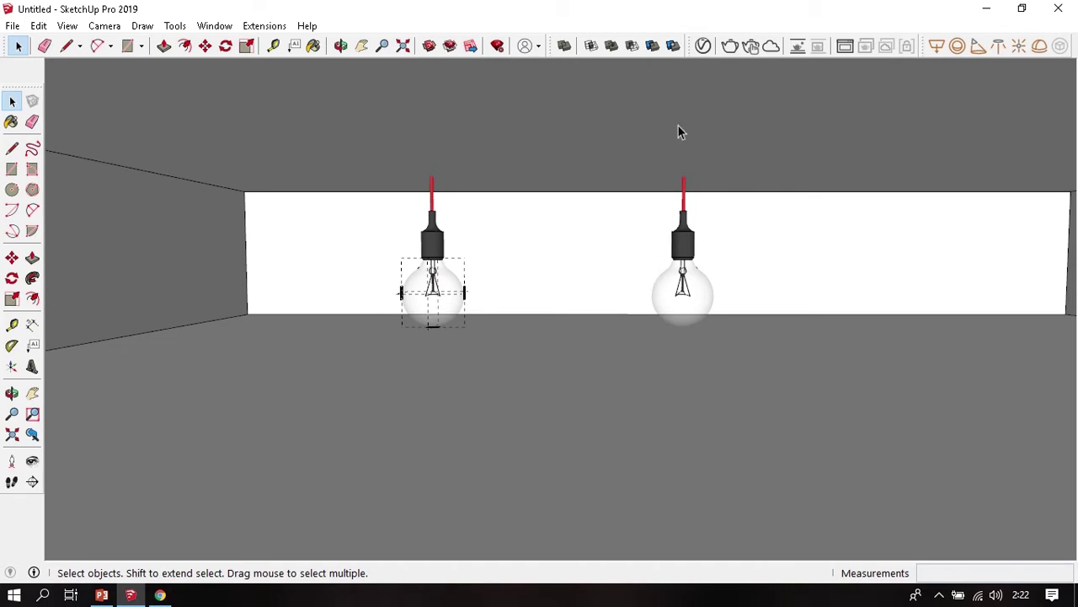
# - Check the Mesh Light's parameters in the V-Ray Asset Editor
pyautogui.click(703, 46)
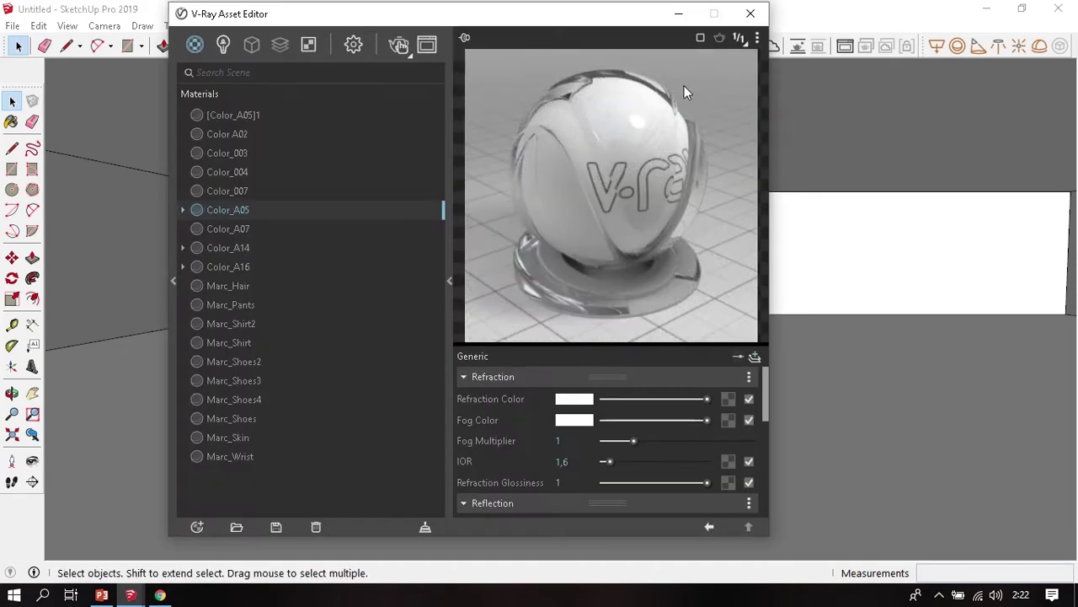
pyautogui.click(223, 46)
pyautogui.click(247, 113)
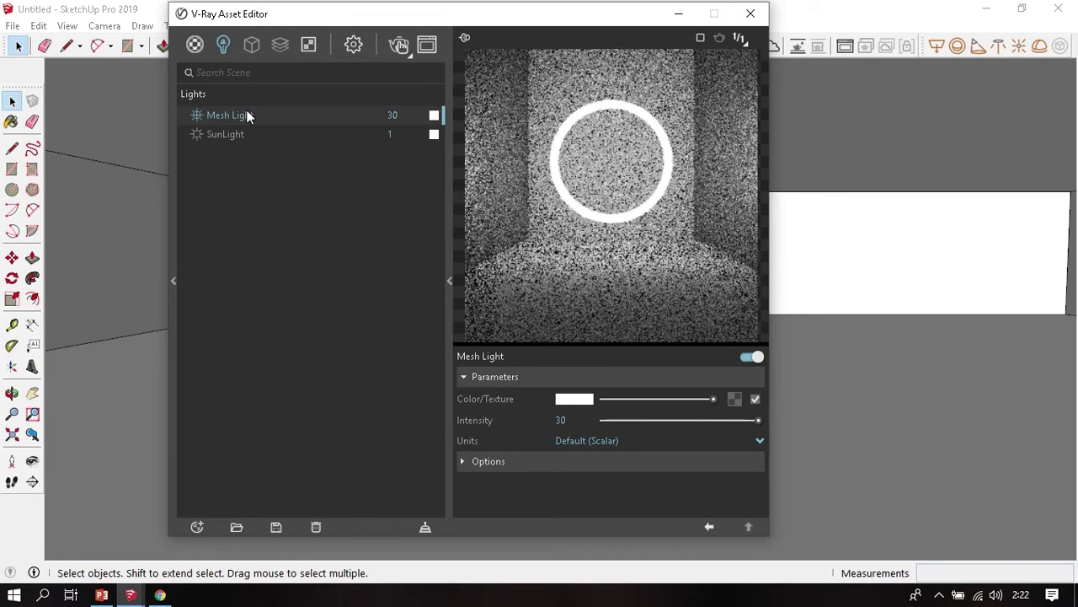
pyautogui.click(751, 14)
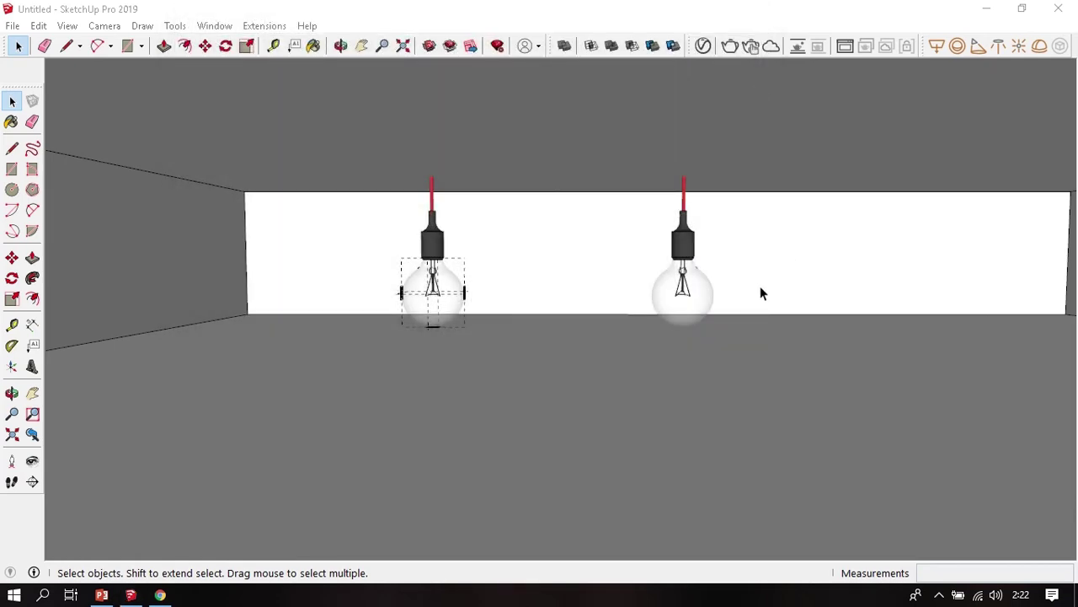
# - Paint the glass bulb nested inside the right pendant lamp with the yellow-green Color E06 from the Colors collection
pyautogui.press('b')
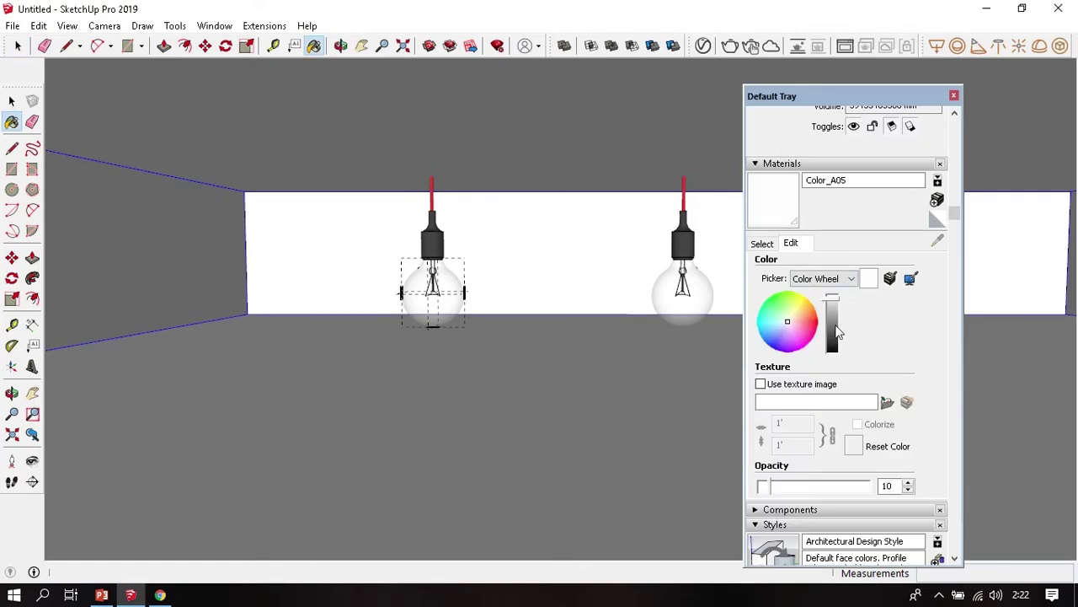
pyautogui.click(762, 244)
pyautogui.scroll(-5, 847, 379)
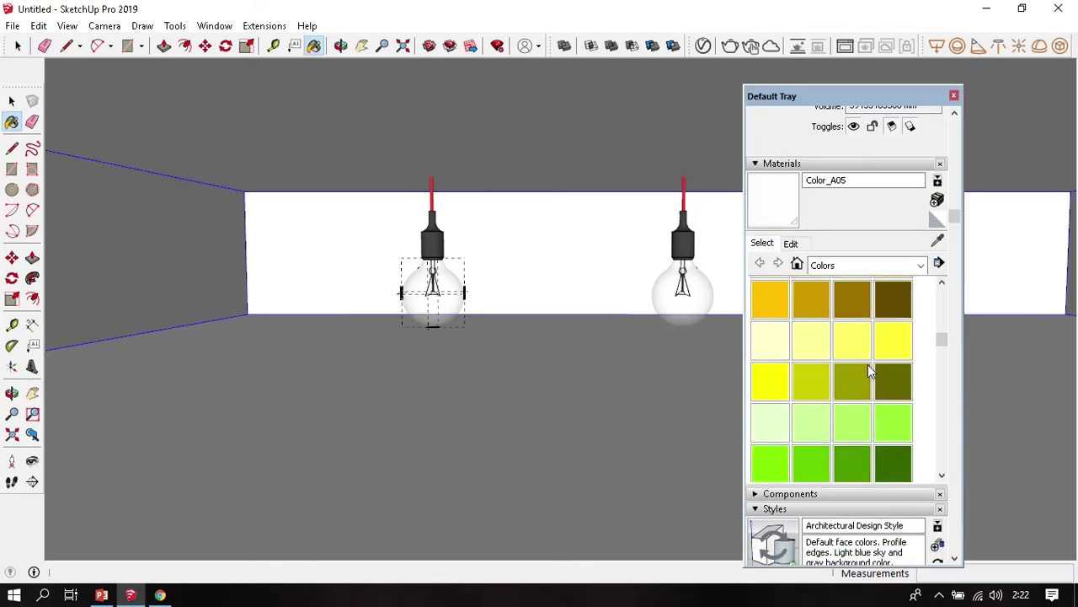
pyautogui.click(809, 378)
pyautogui.press('space')
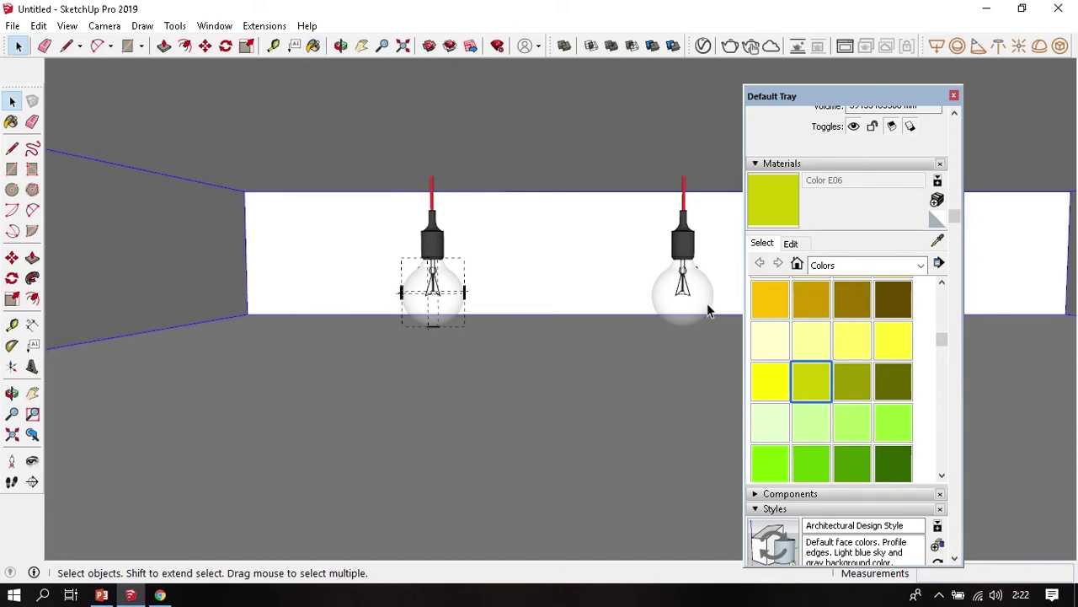
pyautogui.click(698, 312)
pyautogui.click(697, 310)
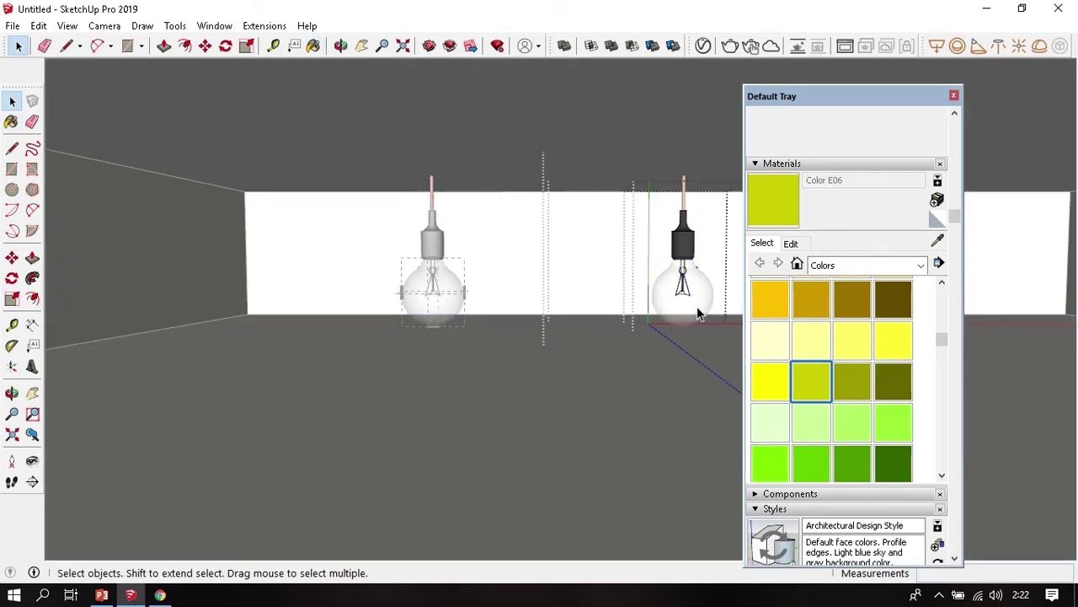
pyautogui.click(696, 311)
pyautogui.doubleClick(692, 313)
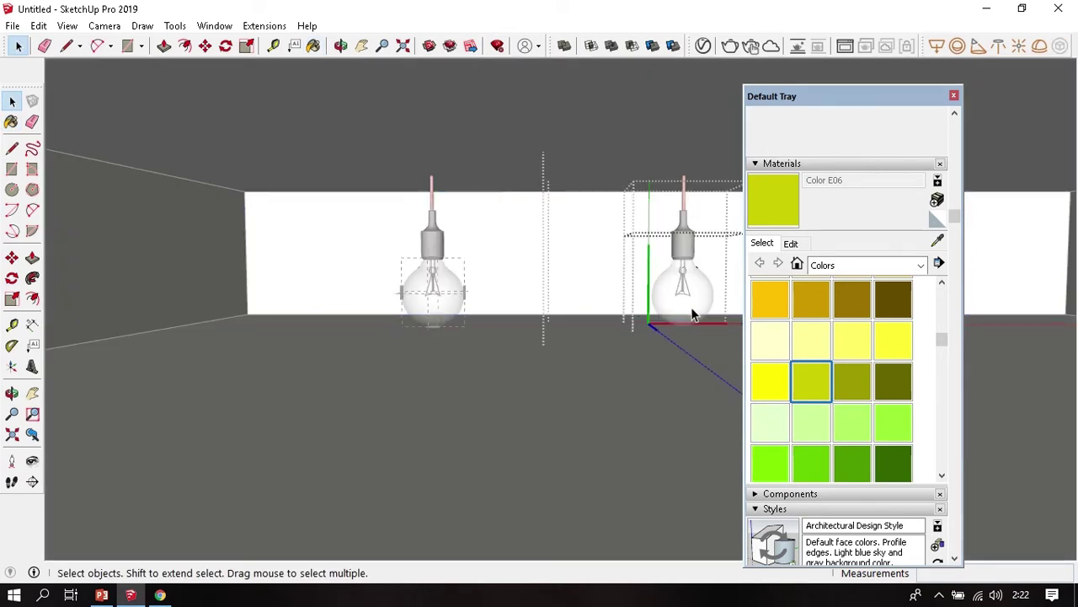
pyautogui.press('b')
pyautogui.click(696, 302)
pyautogui.press('space')
pyautogui.press('Escape')
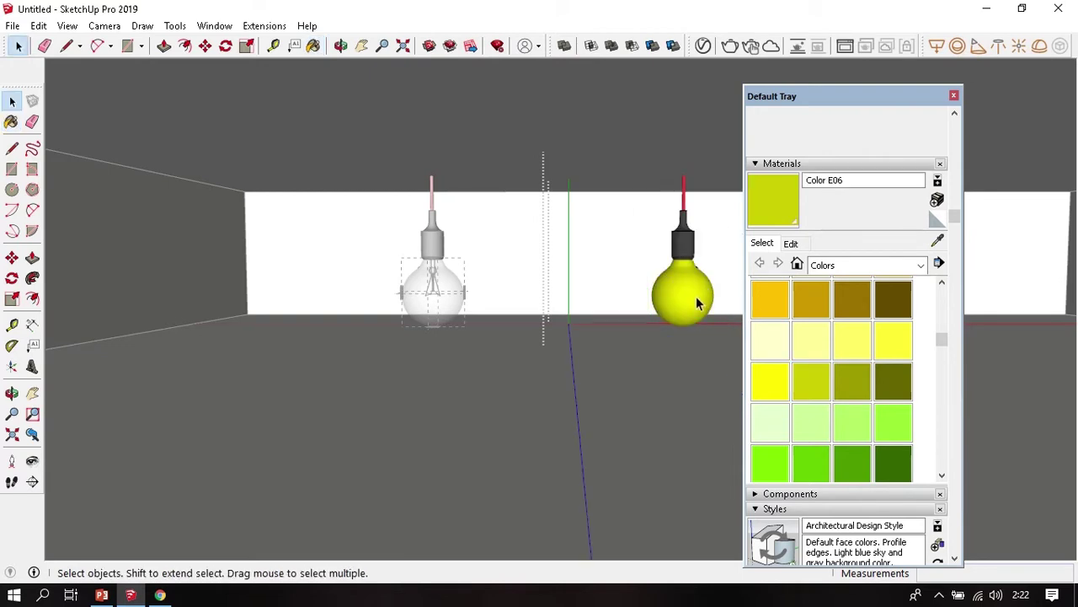
# - Give the Color E06 V-Ray material a white reflection color and raise its refraction color to make it glass-like
pyautogui.press('b')
pyautogui.press('alt')
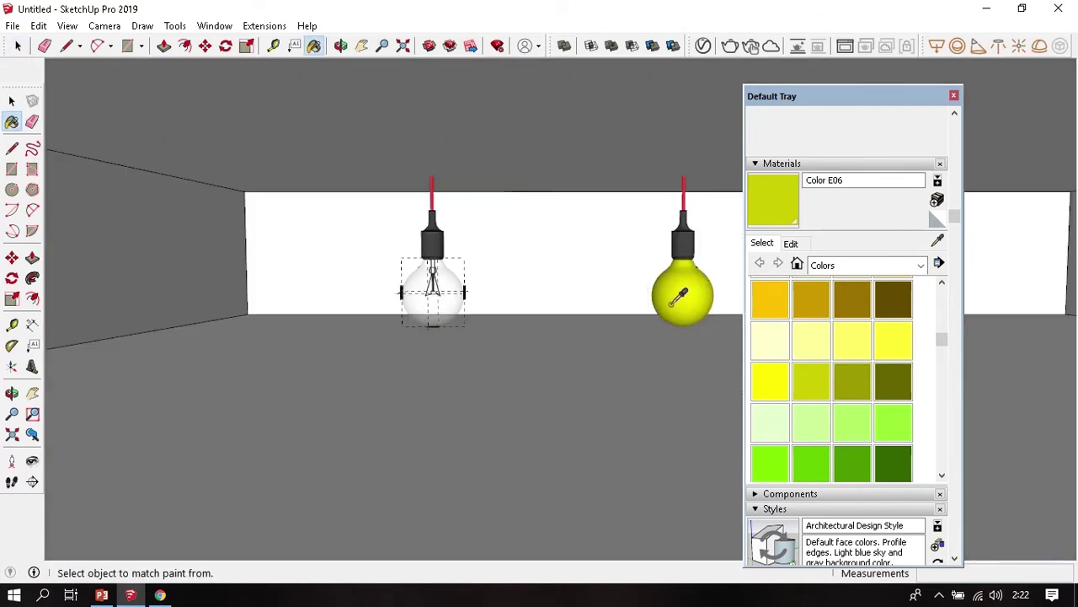
pyautogui.click(703, 46)
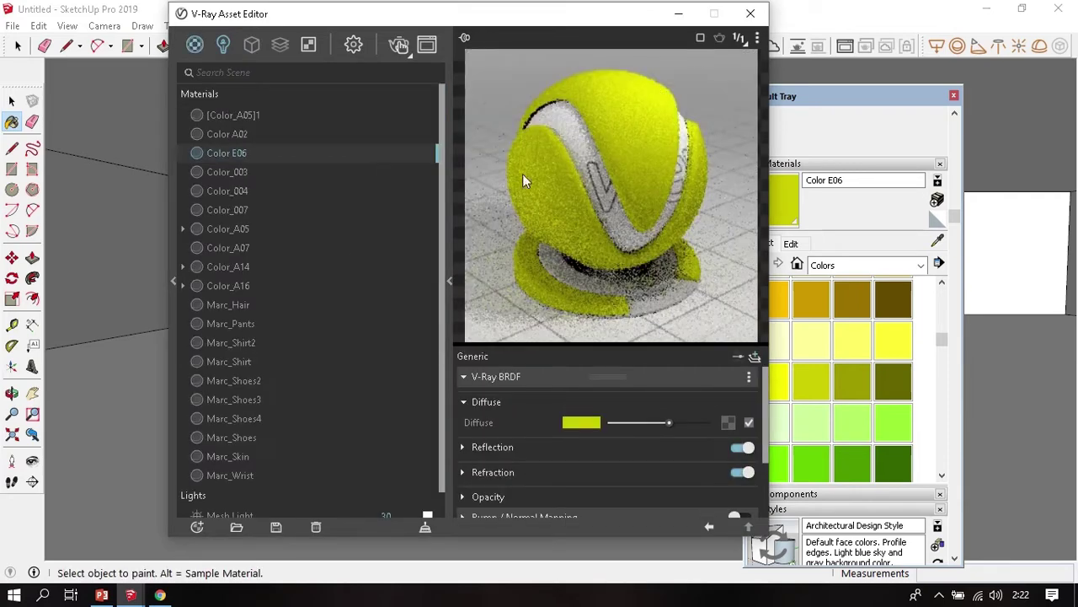
pyautogui.click(512, 450)
pyautogui.moveTo(609, 469); pyautogui.dragTo(707, 468)
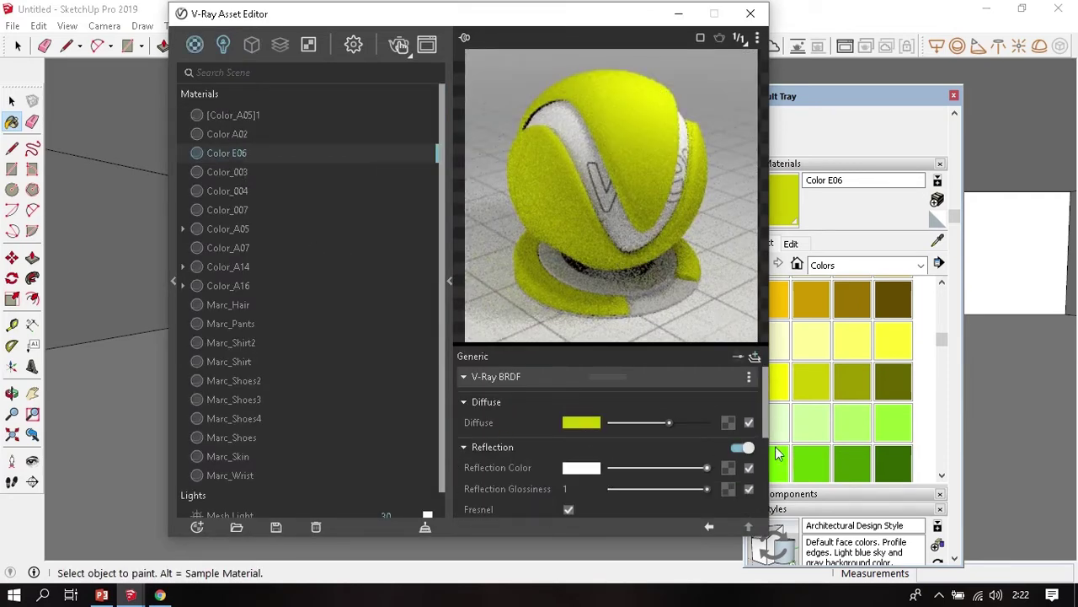
pyautogui.click(518, 448)
pyautogui.click(513, 472)
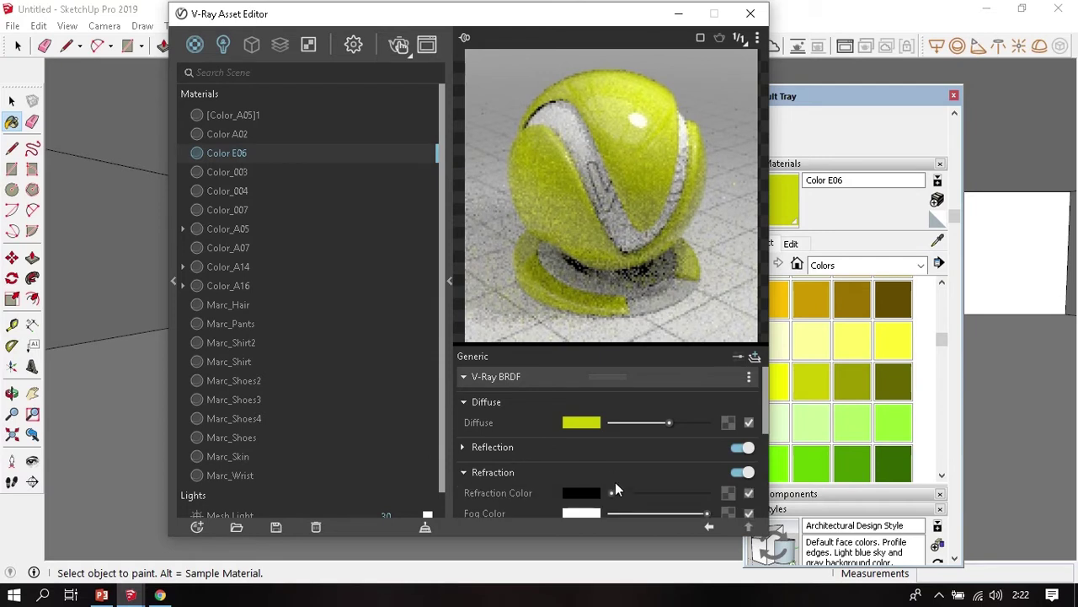
pyautogui.moveTo(615, 492); pyautogui.dragTo(646, 495)
pyautogui.click(513, 473)
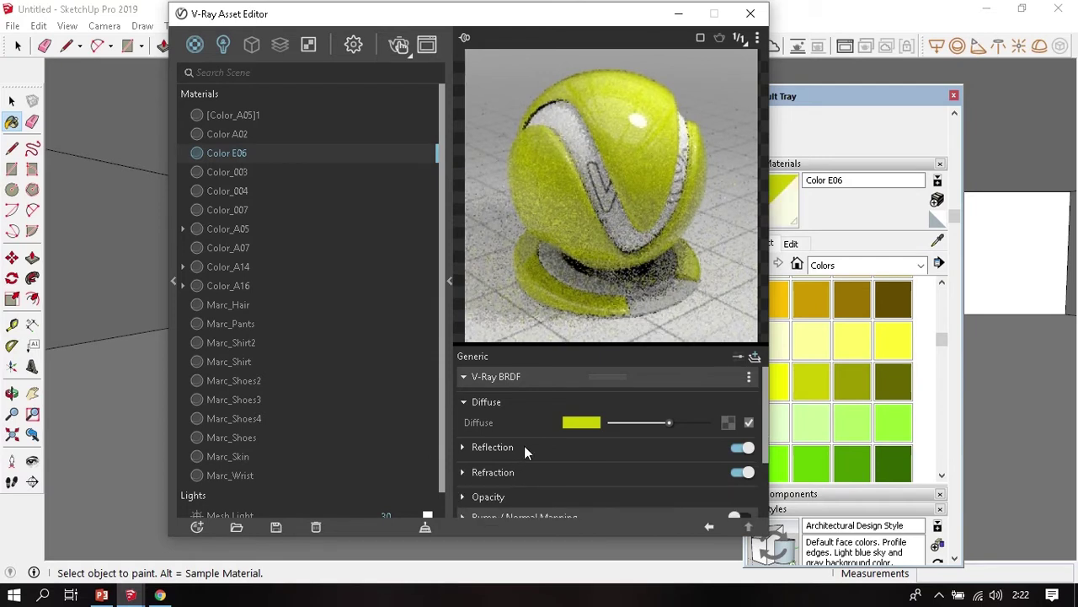
# - Add an Emissive layer to the Color E06 material, then close the material windows and return to selection
pyautogui.click(756, 358)
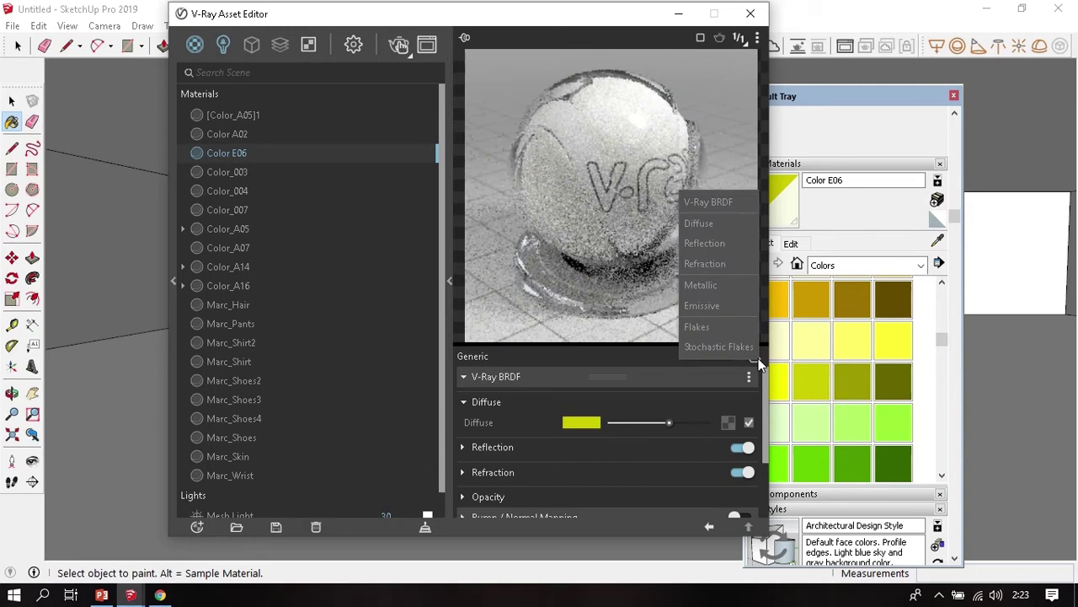
pyautogui.click(733, 305)
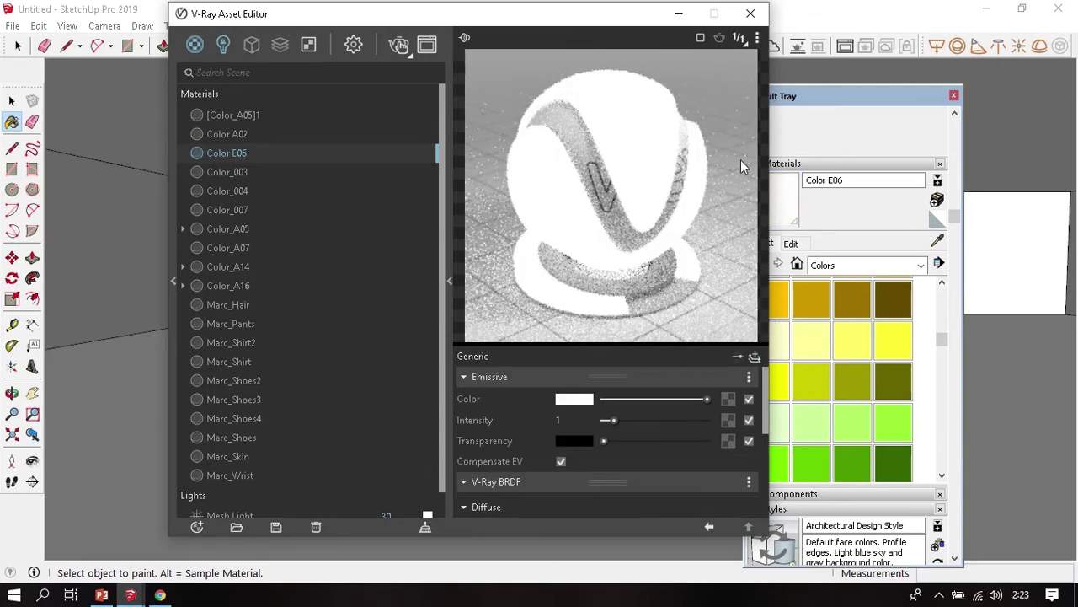
pyautogui.click(750, 14)
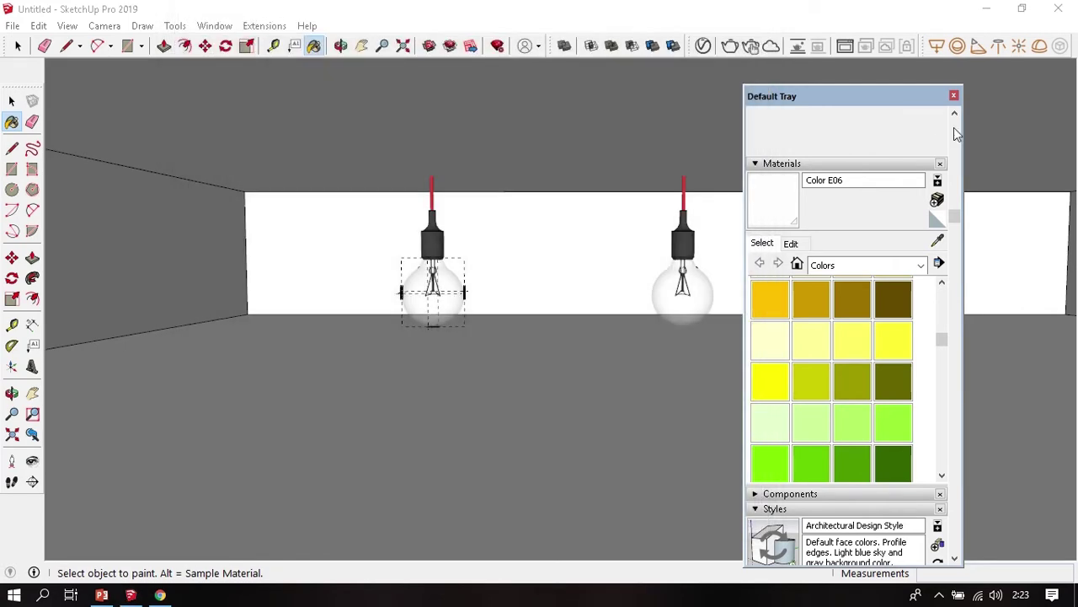
pyautogui.click(955, 96)
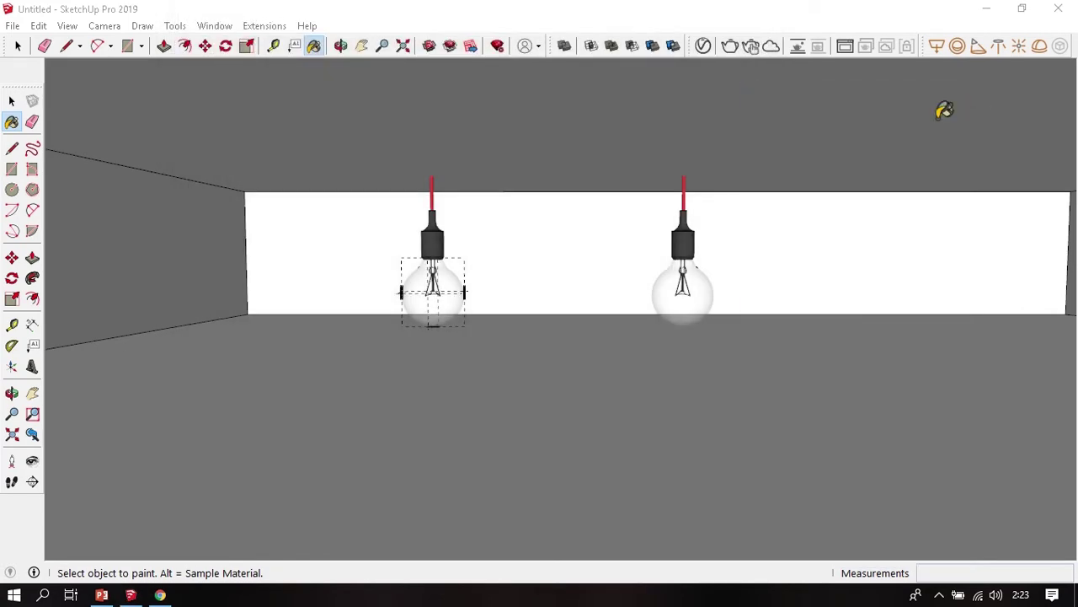
pyautogui.press('space')
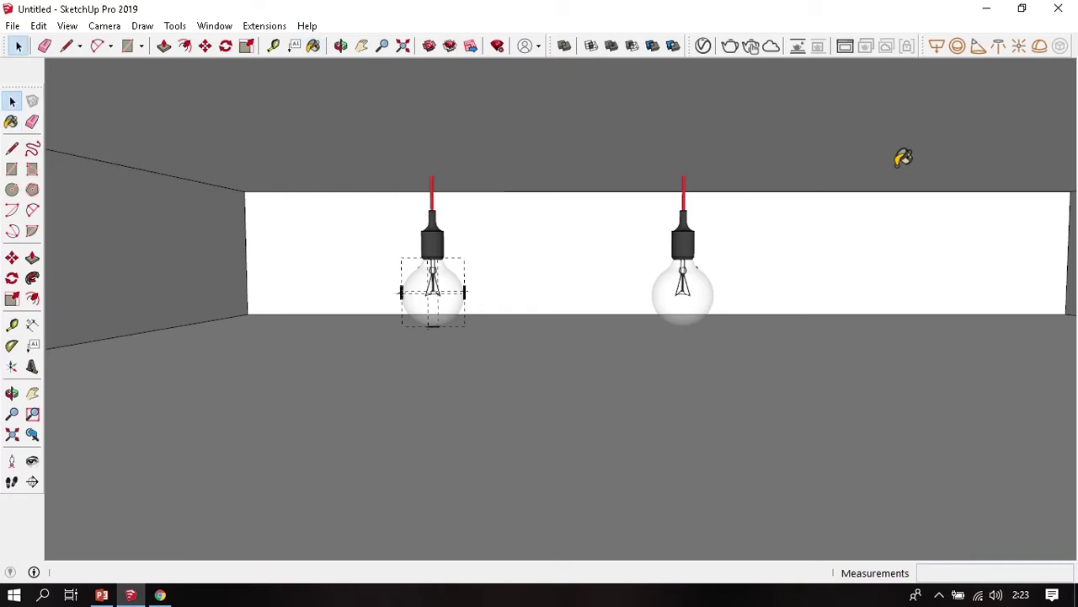
# - Start an interactive V-Ray render and enlarge the frame buffer image to 200% to compare both glowing bulbs
pyautogui.click(751, 48)
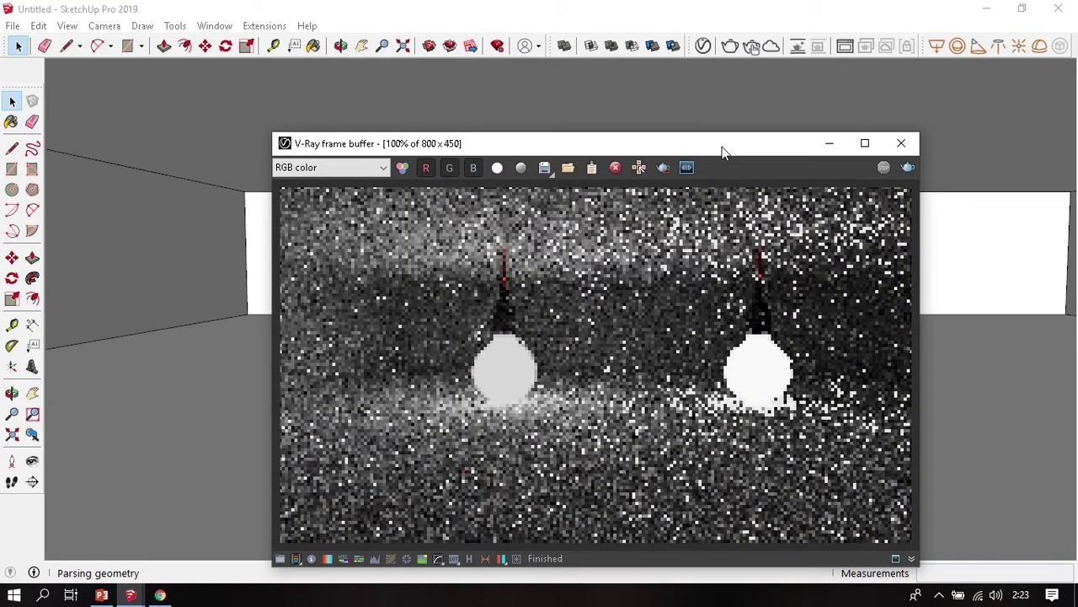
pyautogui.moveTo(722, 151); pyautogui.dragTo(768, 85)
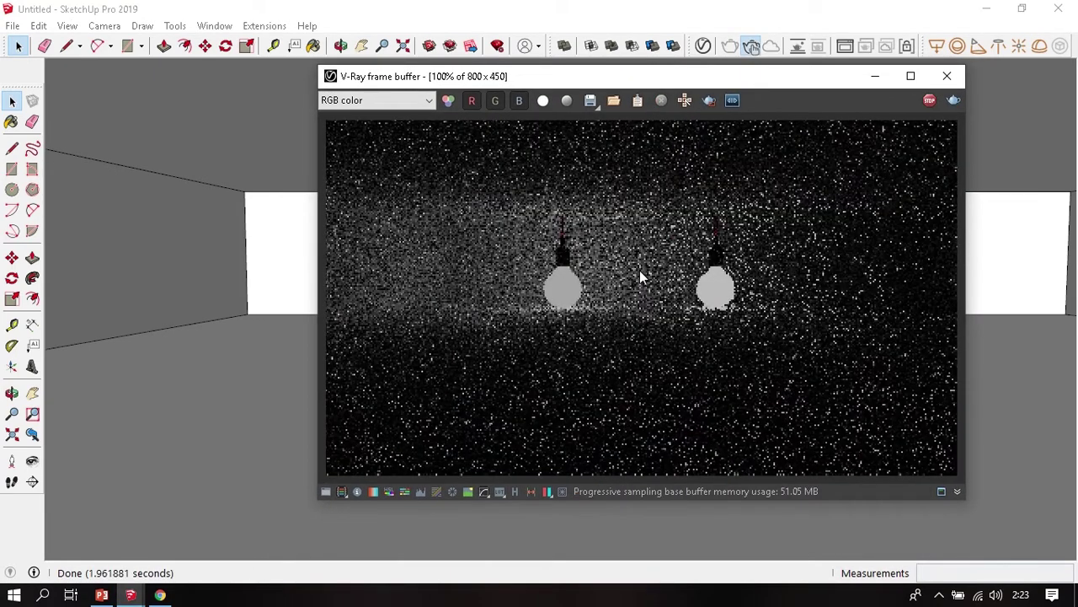
pyautogui.scroll(1, 640, 270)
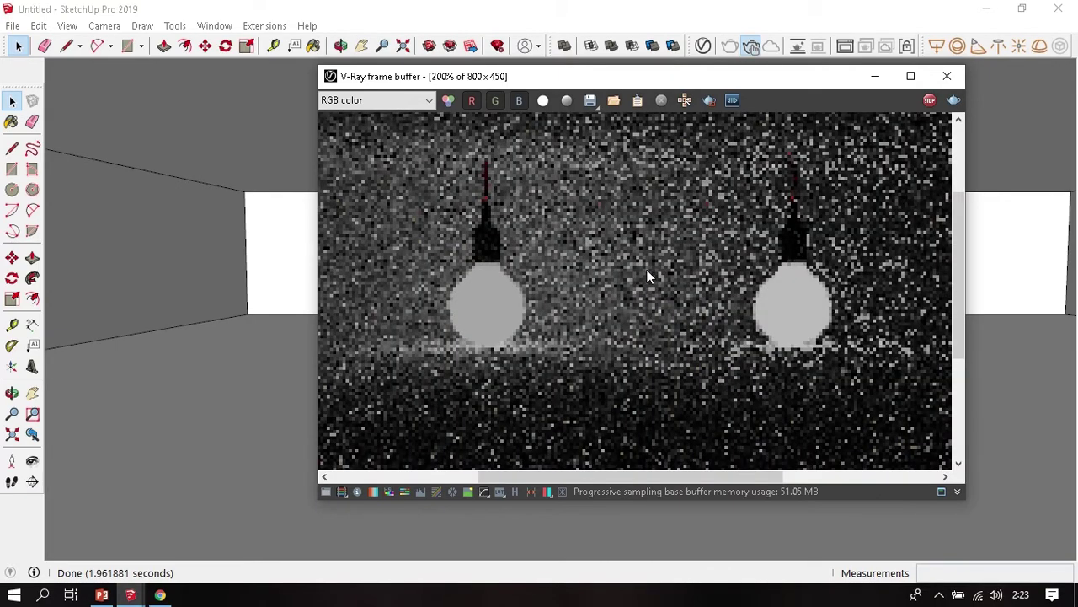
pyautogui.scroll(-1, 647, 275)
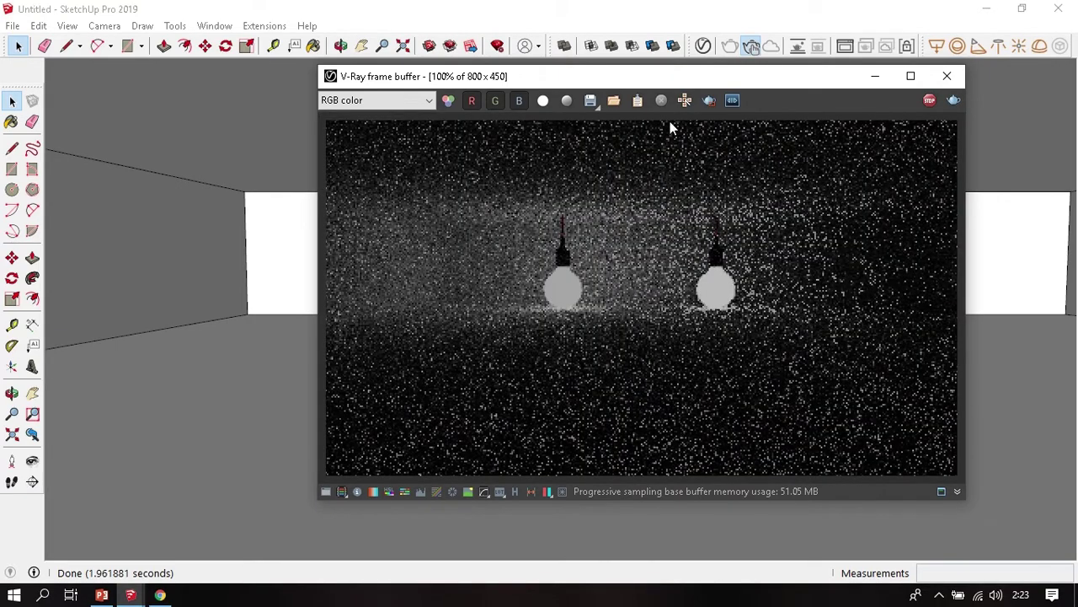
pyautogui.moveTo(702, 81); pyautogui.dragTo(712, 115)
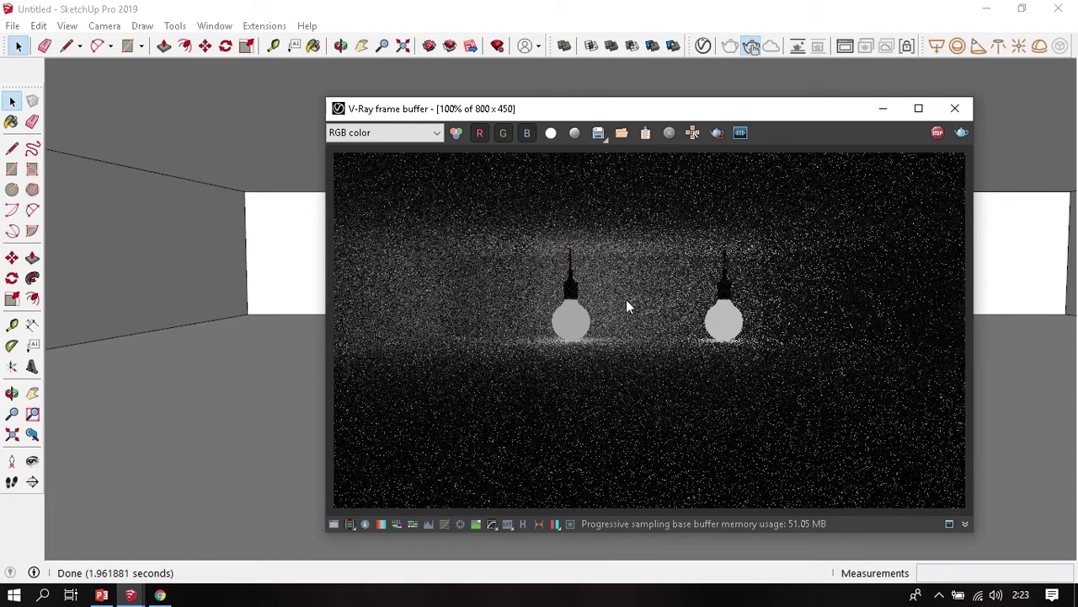
pyautogui.scroll(1, 626, 299)
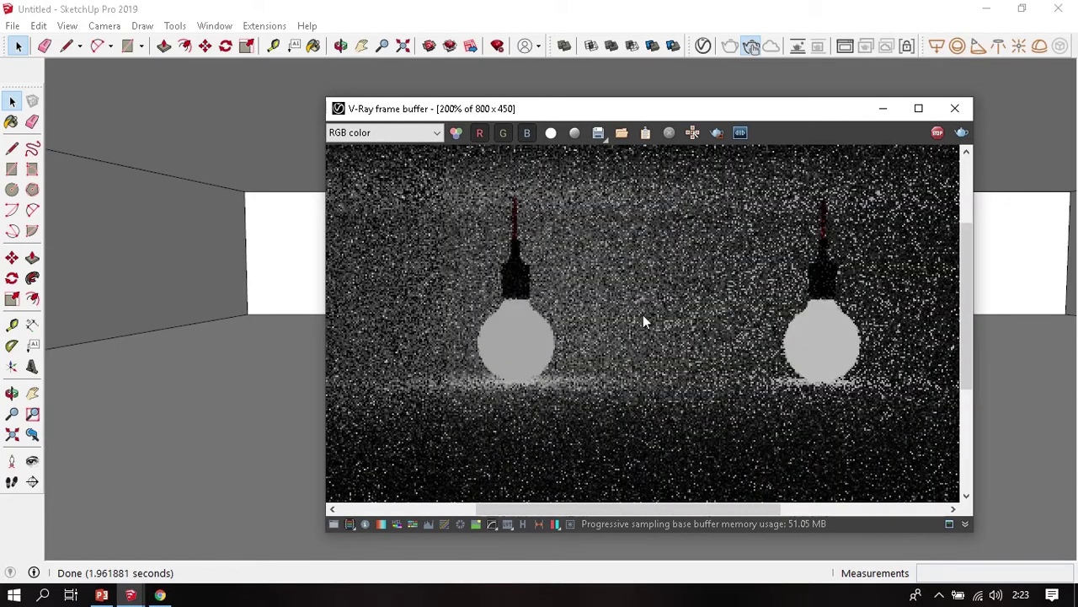
# - Set the emissive intensity of the Color E06 material to 10
pyautogui.click(702, 46)
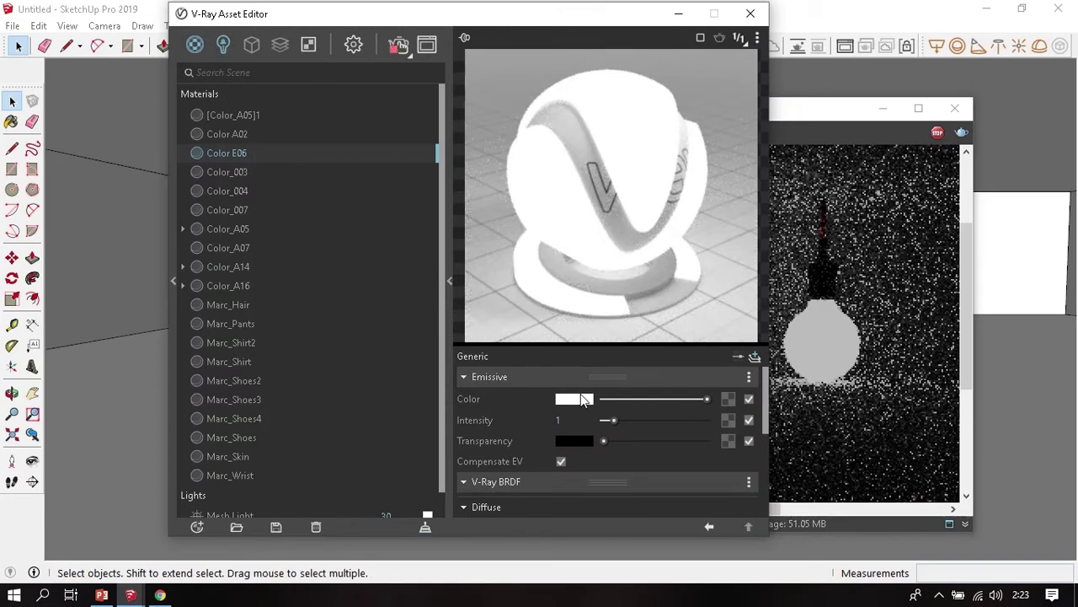
pyautogui.click(568, 419)
pyautogui.press('Return')
pyautogui.moveTo(592, 17); pyautogui.dragTo(445, 29)
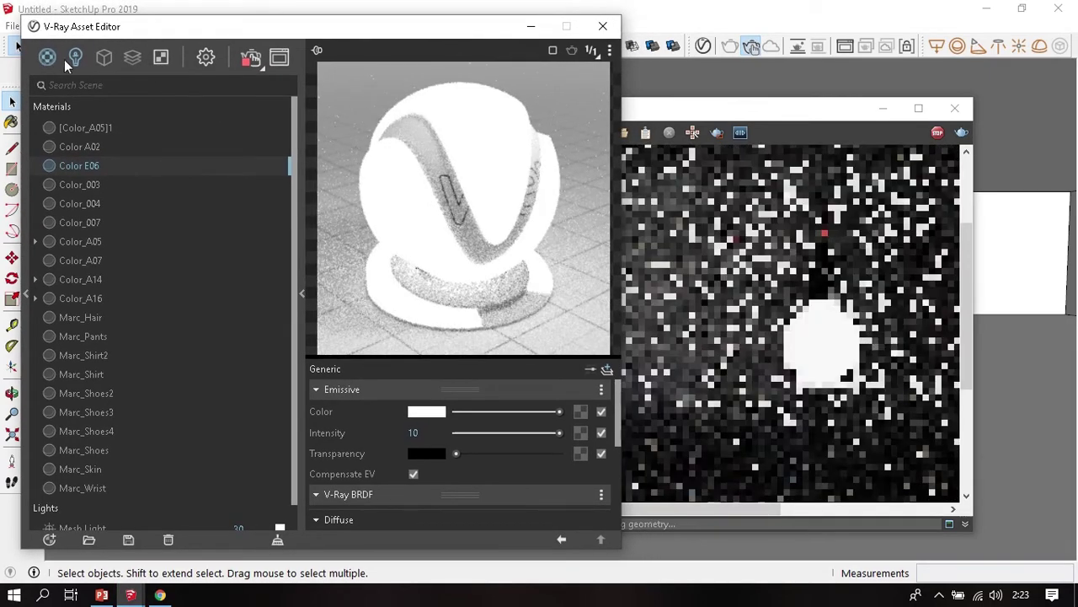
# - Set the Mesh Light's intensity to 100 and bring the render window forward to compare both bulbs
pyautogui.click(75, 61)
pyautogui.click(100, 128)
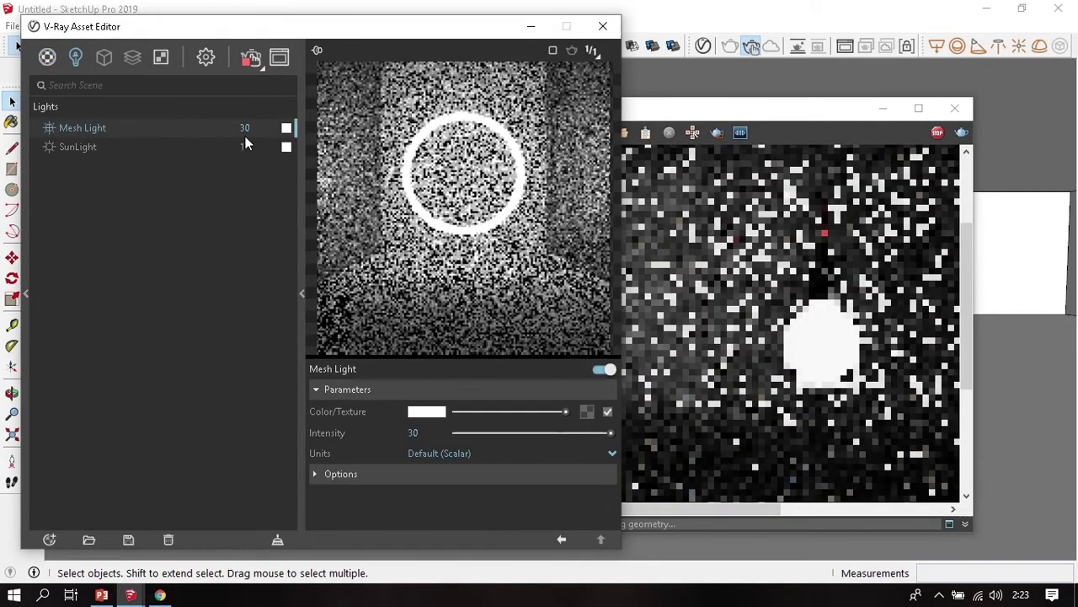
pyautogui.doubleClick(268, 127)
pyautogui.write('5')
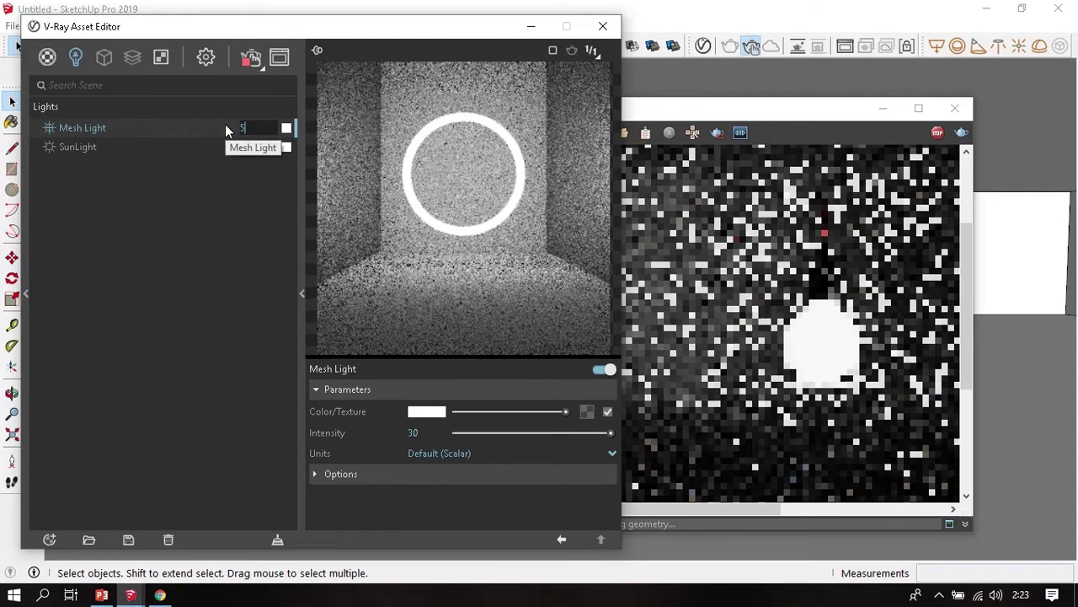
pyautogui.press('BackSpace')
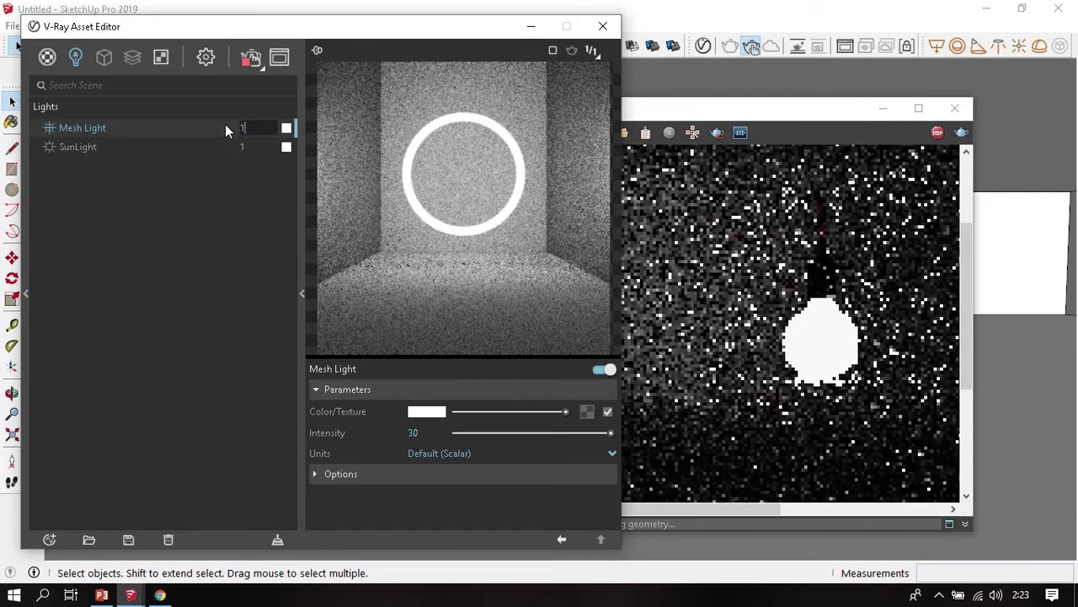
pyautogui.write('100')
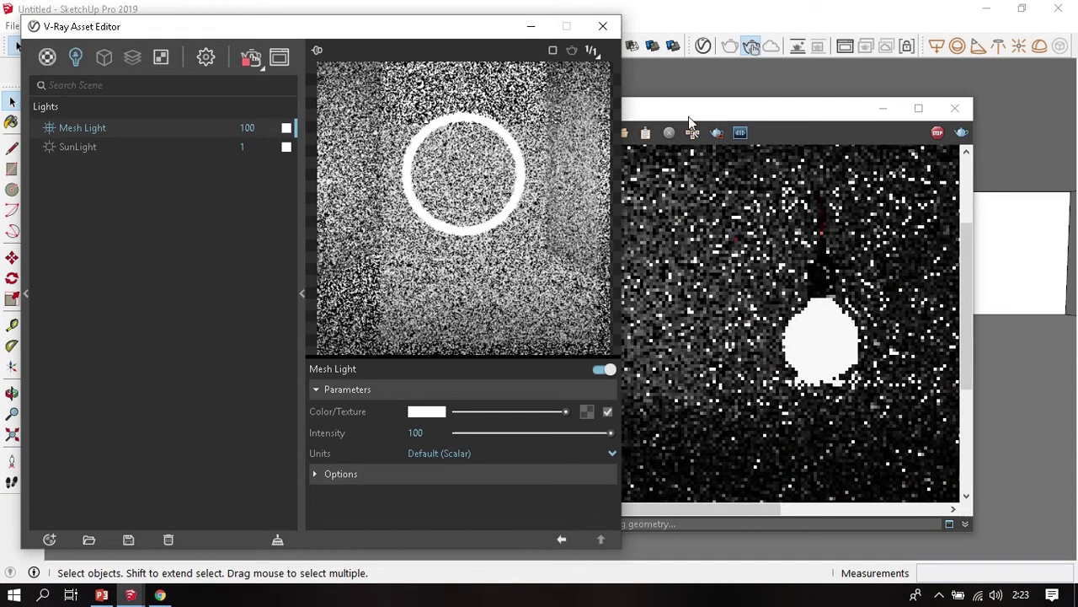
pyautogui.click(717, 117)
pyautogui.moveTo(717, 116)
pyautogui.mouseDown()
pyautogui.moveTo(755, 105)
pyautogui.moveTo(741, 101)
pyautogui.moveTo(616, 442)
pyautogui.moveTo(761, 240)
pyautogui.moveTo(703, 122)
pyautogui.moveTo(710, 111)
pyautogui.mouseUp()
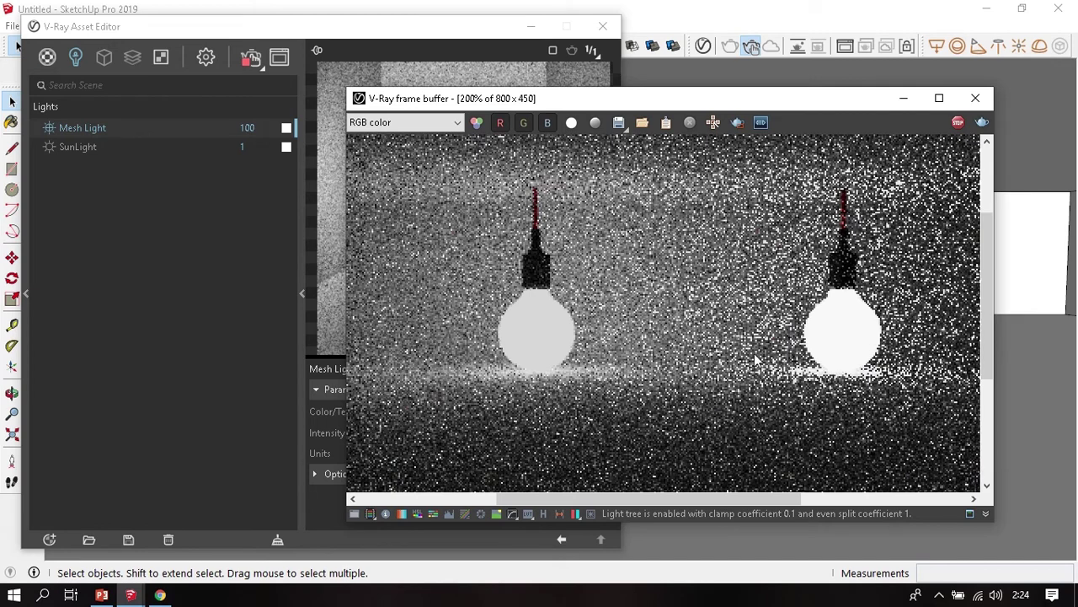
# - Set the Mesh Light's intensity to 500 and check the bulbs in the render again
pyautogui.click(264, 124)
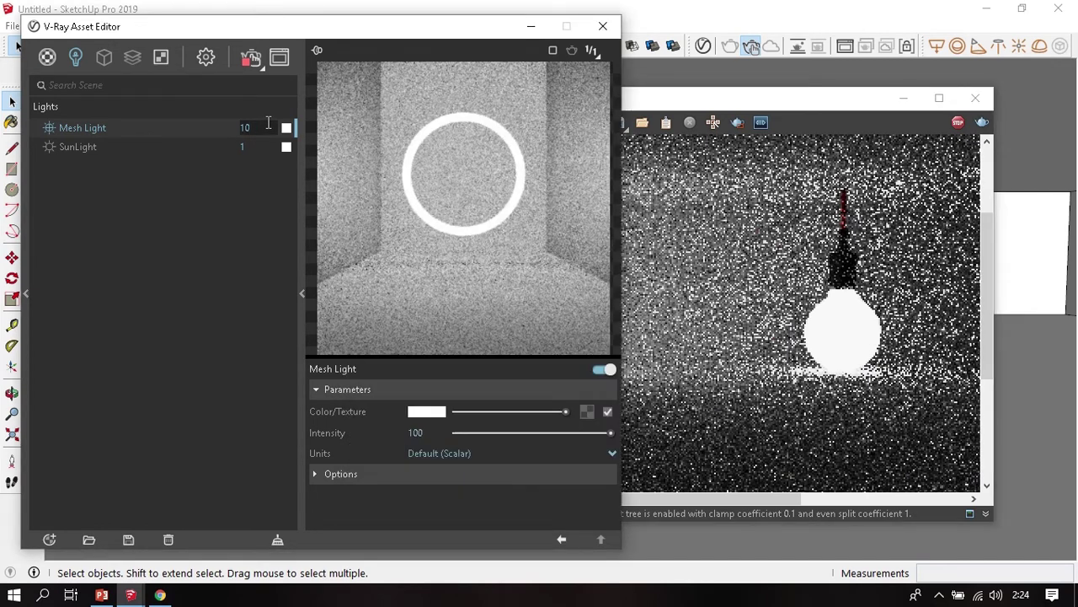
pyautogui.write('500')
pyautogui.press('Return')
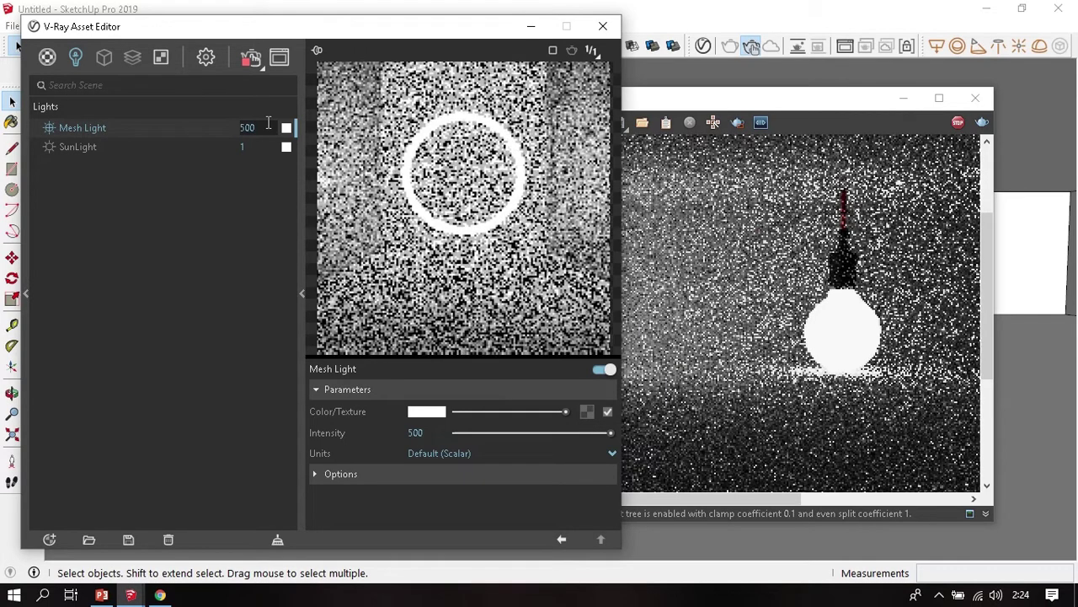
pyautogui.click(765, 101)
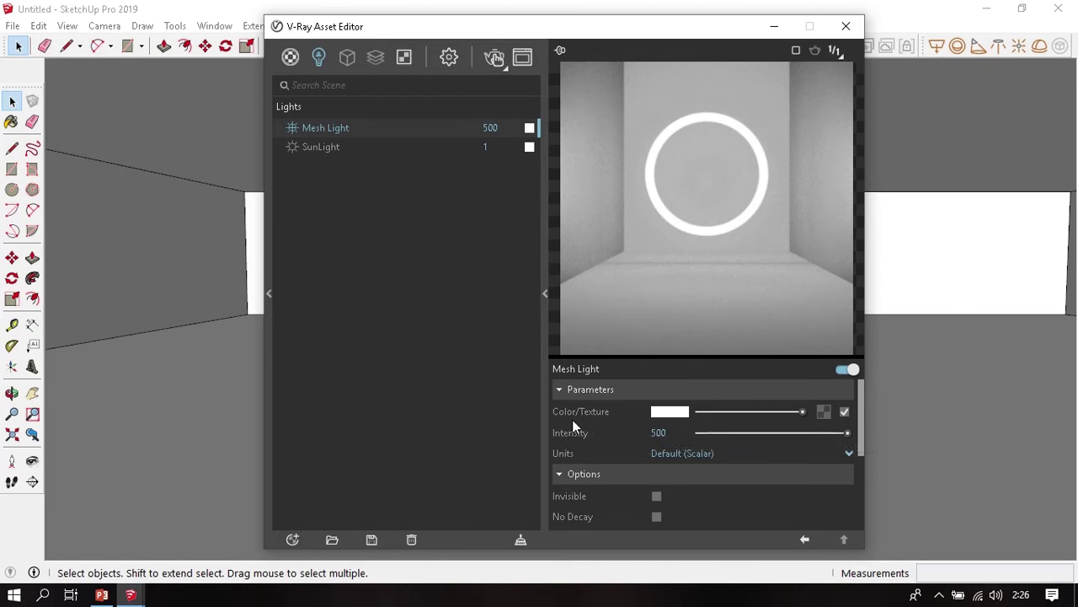
# - Examine the Mesh Light's color choices, intensity units and remaining options without changing them
pyautogui.click(662, 411)
pyautogui.moveTo(428, 262); pyautogui.dragTo(477, 307)
pyautogui.moveTo(351, 241); pyautogui.dragTo(281, 198)
pyautogui.click(777, 161)
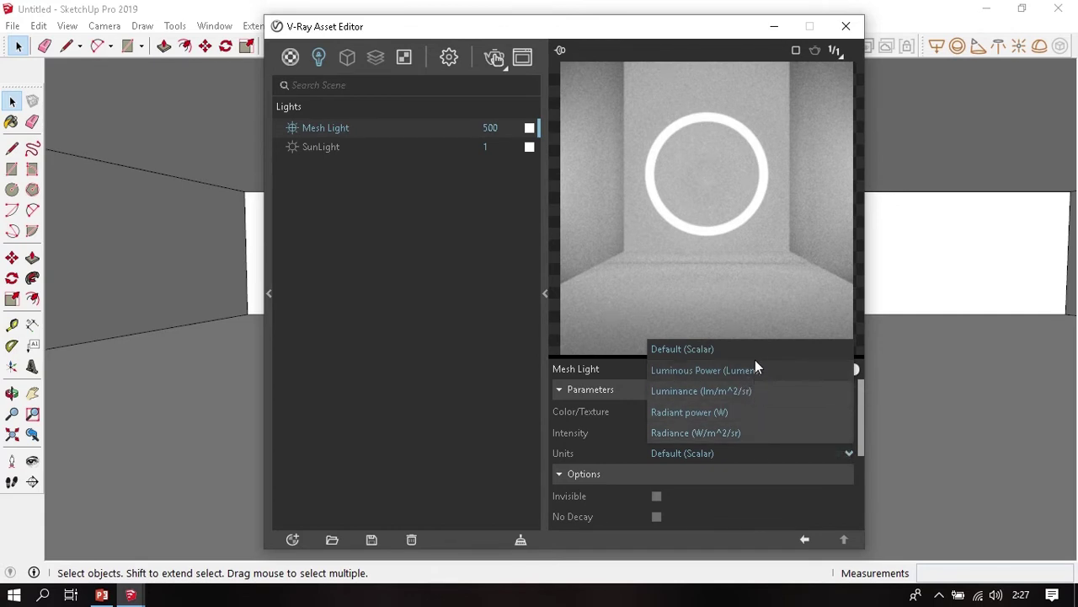
pyautogui.click(592, 453)
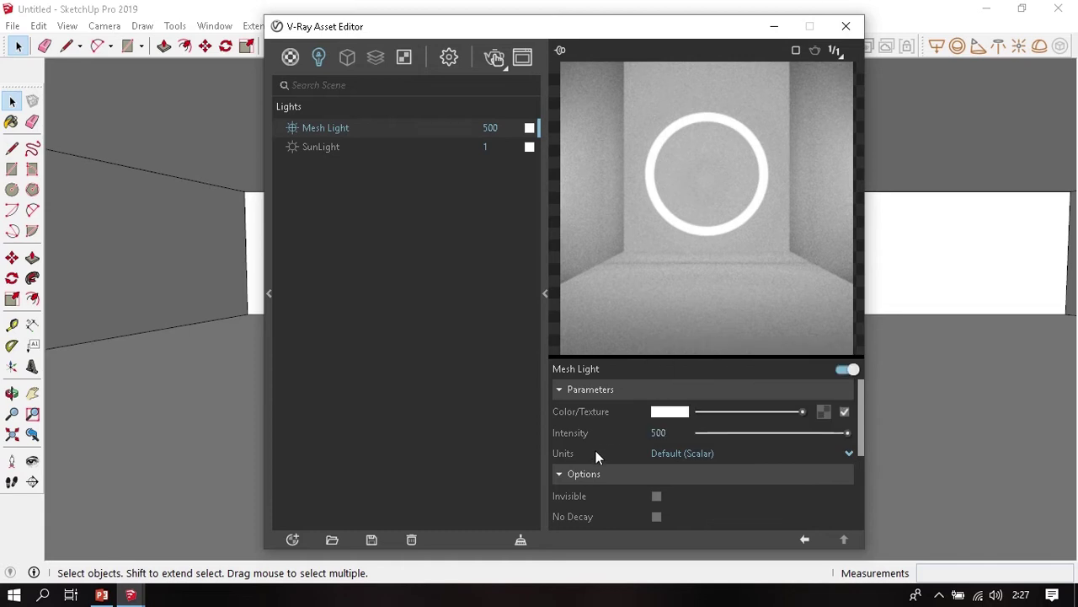
pyautogui.scroll(-2, 596, 451)
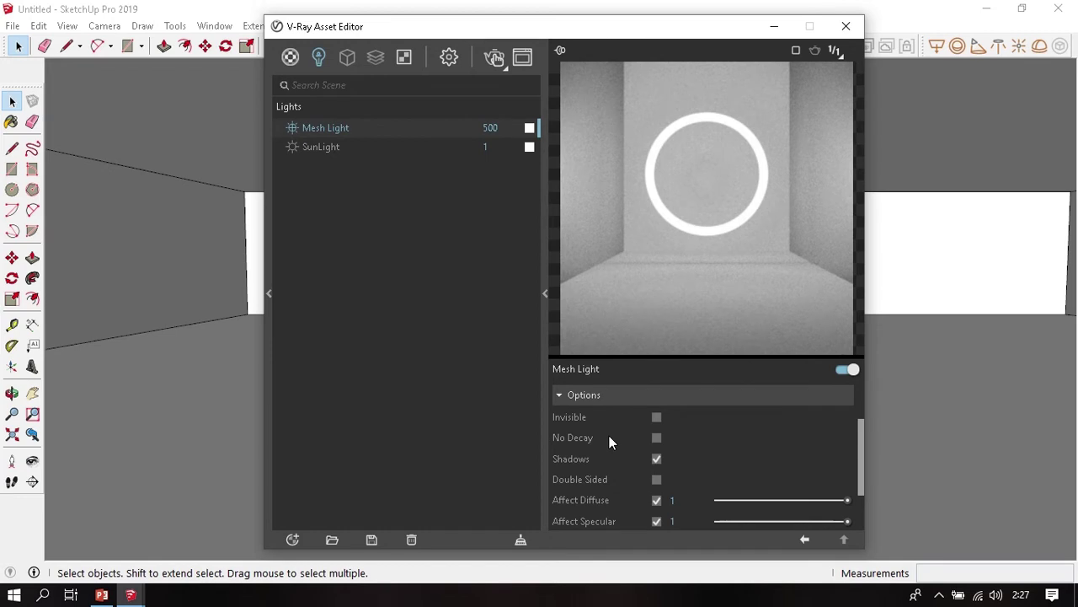
pyautogui.scroll(-2, 609, 435)
pyautogui.scroll(3, 609, 438)
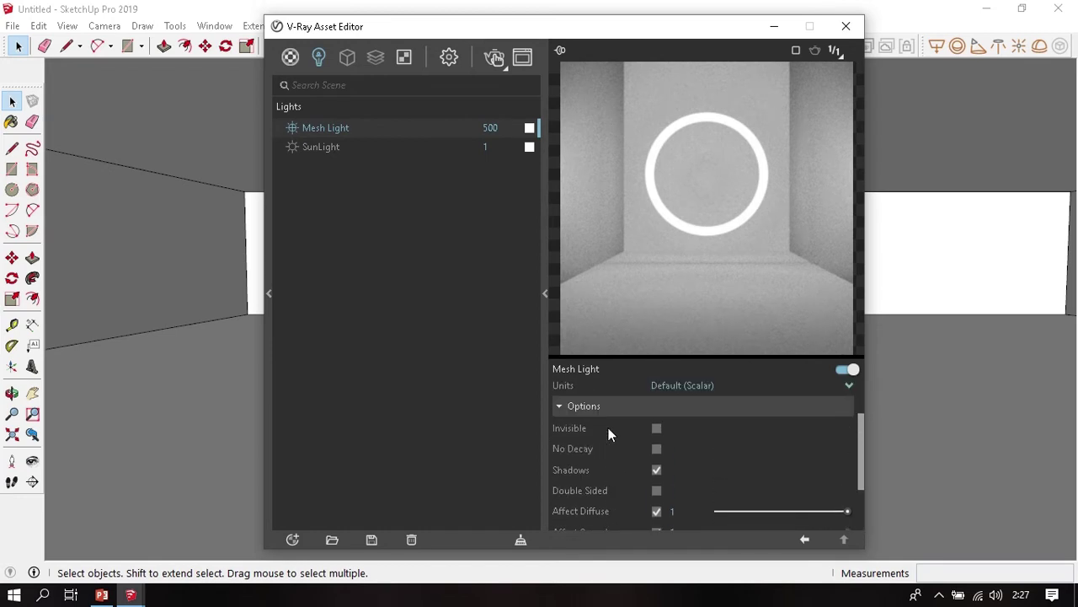
# - Try the Invisible and No Decay options on the Mesh Light, turning each one off again
pyautogui.click(656, 429)
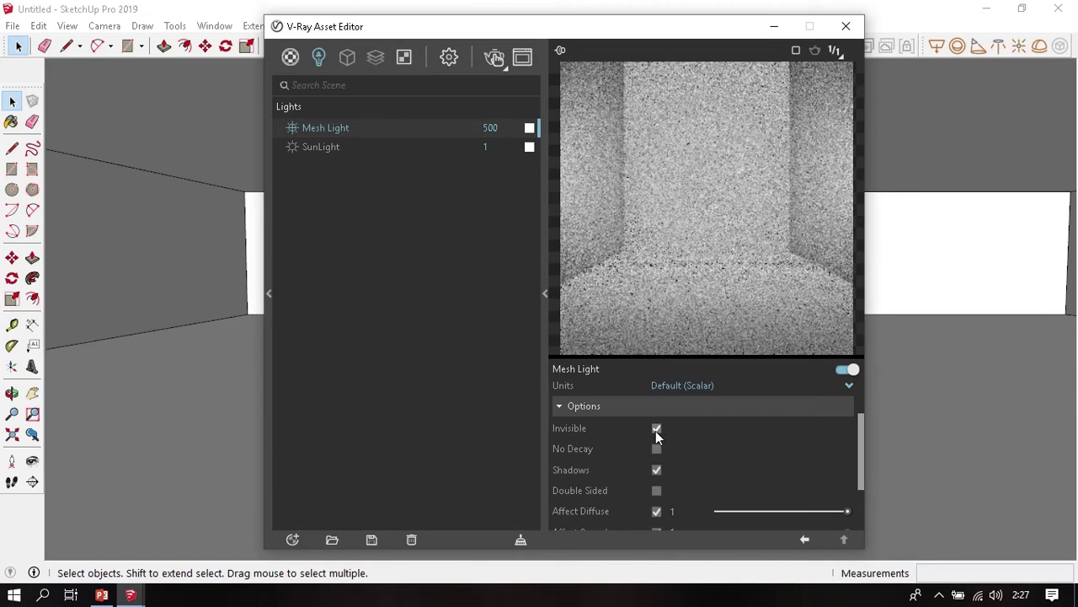
pyautogui.click(656, 429)
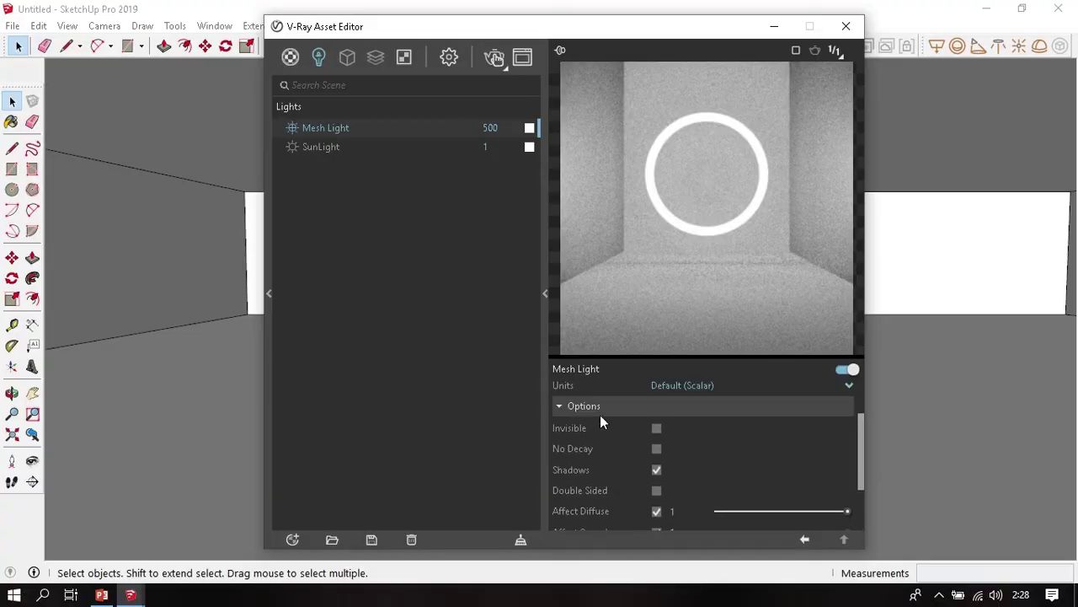
pyautogui.moveTo(599, 450)
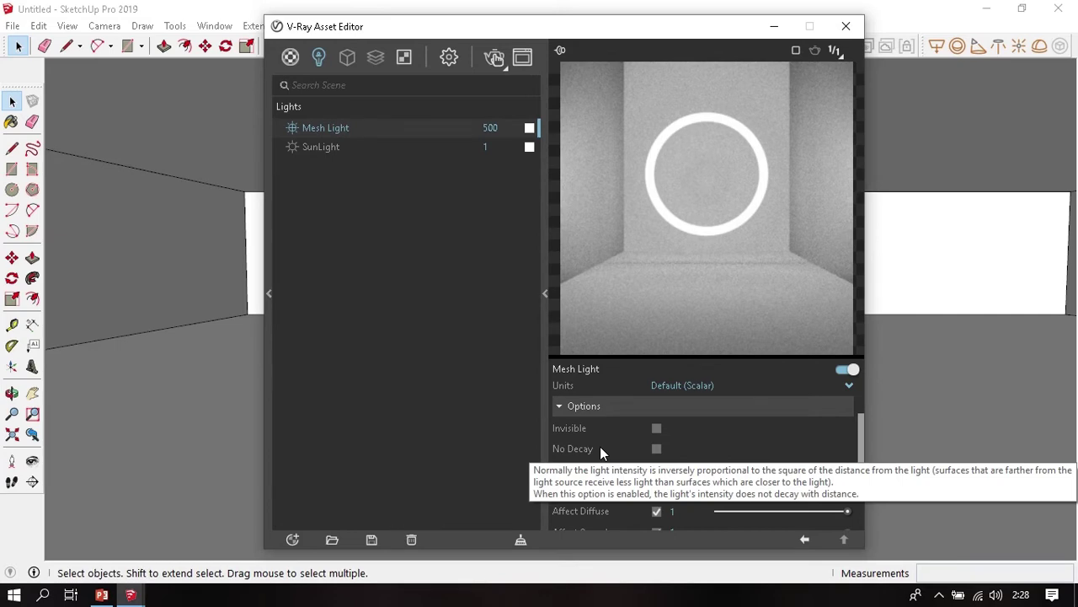
pyautogui.click(657, 449)
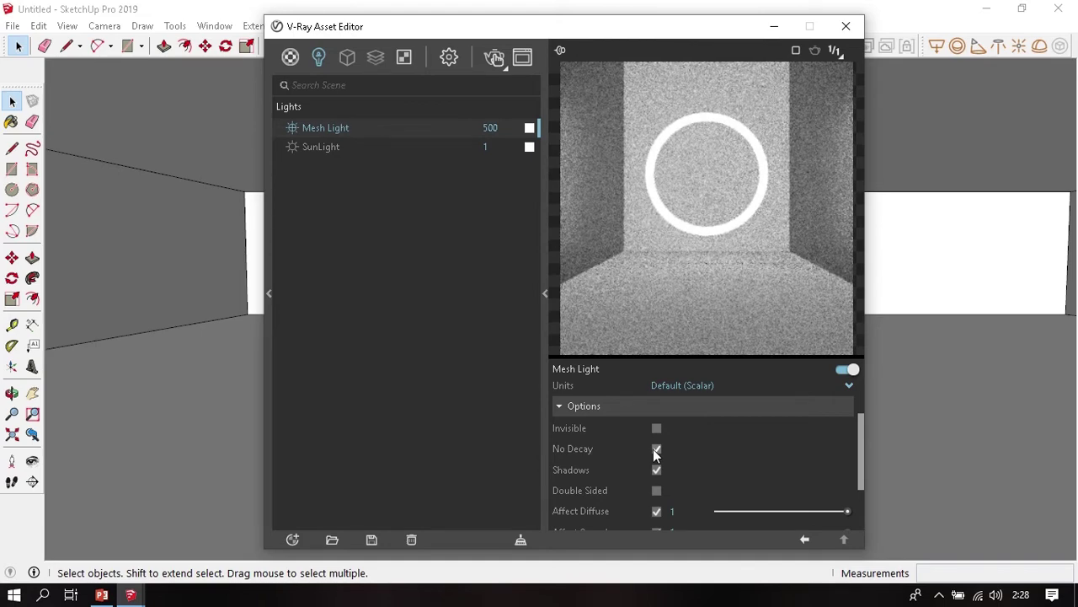
pyautogui.click(654, 449)
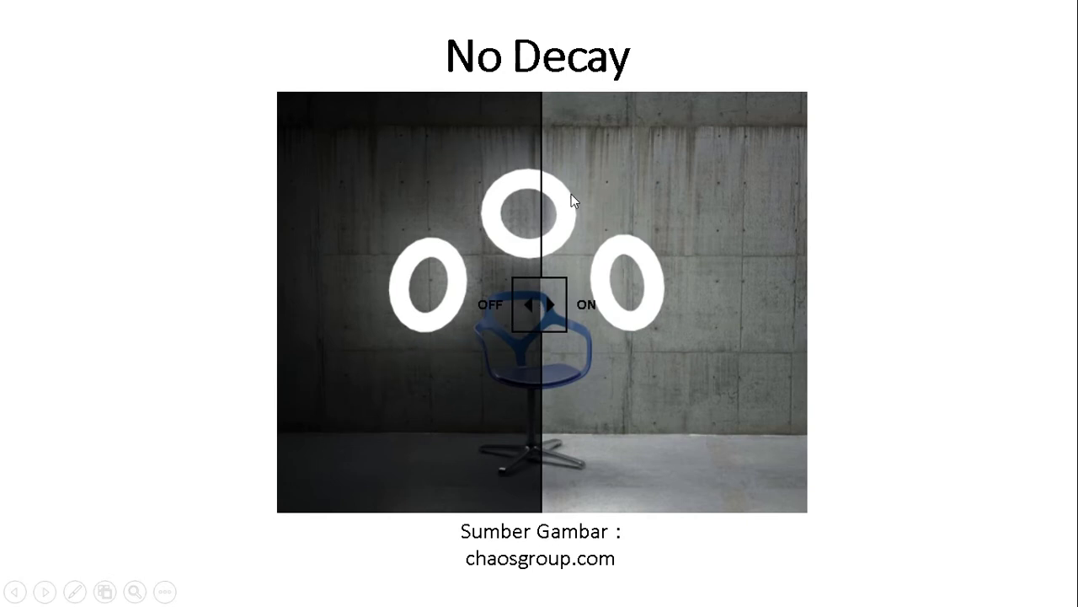
# - Switch back to SketchUp and inspect the front and back sides of the flat rectangular face from several angles
pyautogui.hotkey('alt', 'Tab')
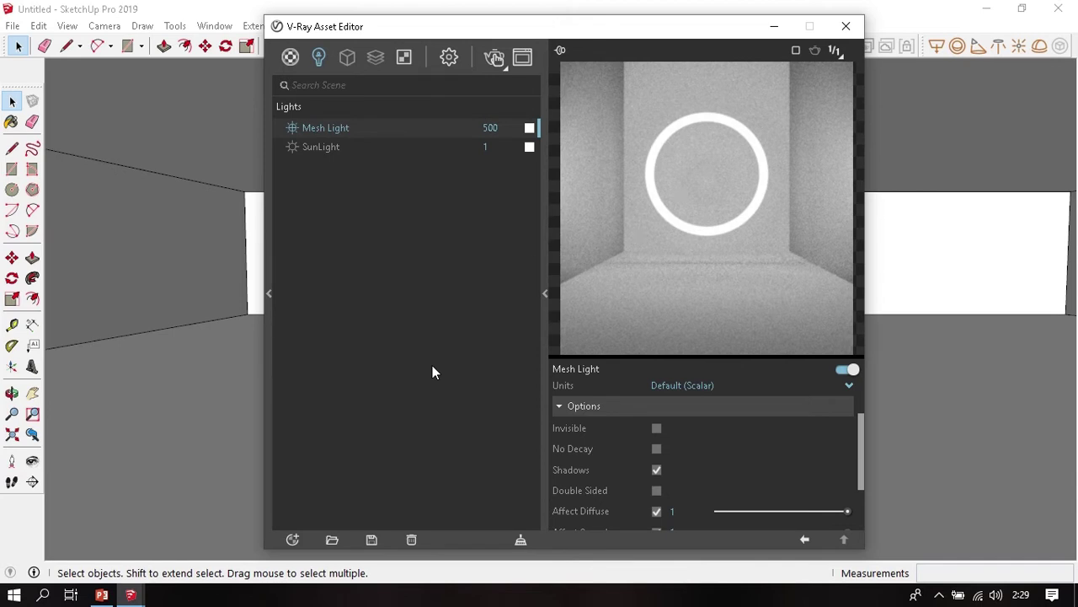
pyautogui.scroll(-2, 712, 412)
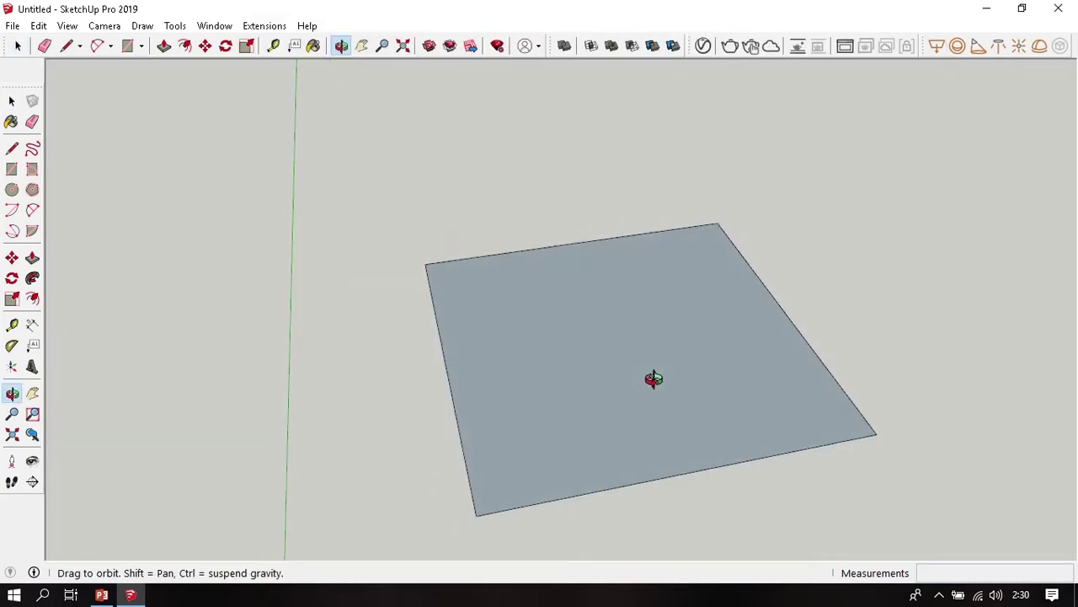
pyautogui.scroll(2, 652, 378)
pyautogui.moveTo(638, 363); pyautogui.dragTo(668, 85)
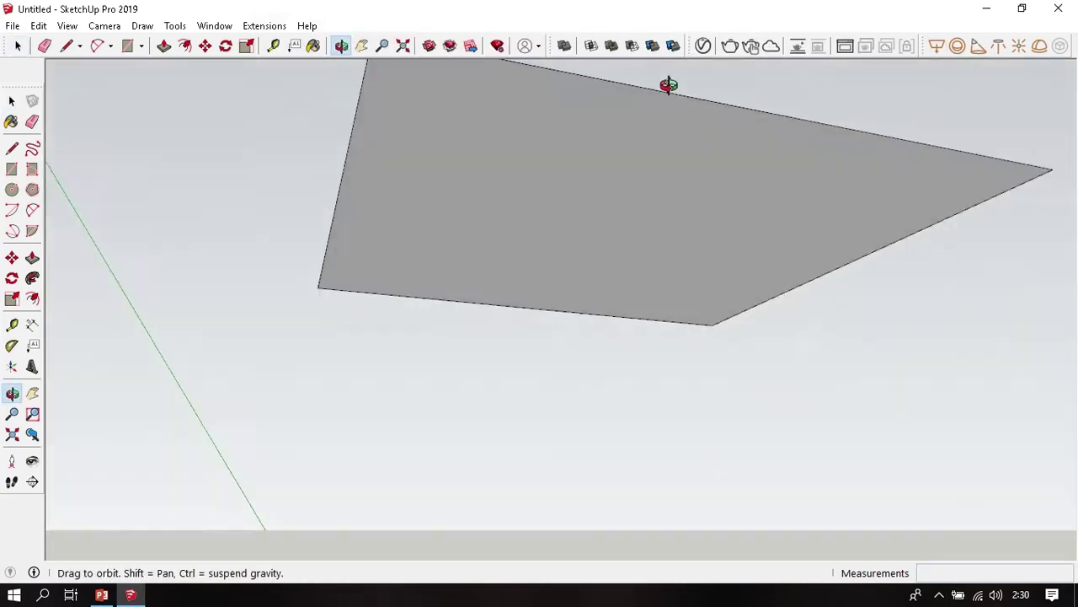
pyautogui.moveTo(668, 85); pyautogui.dragTo(542, 262, button='middle')
pyautogui.click(597, 183)
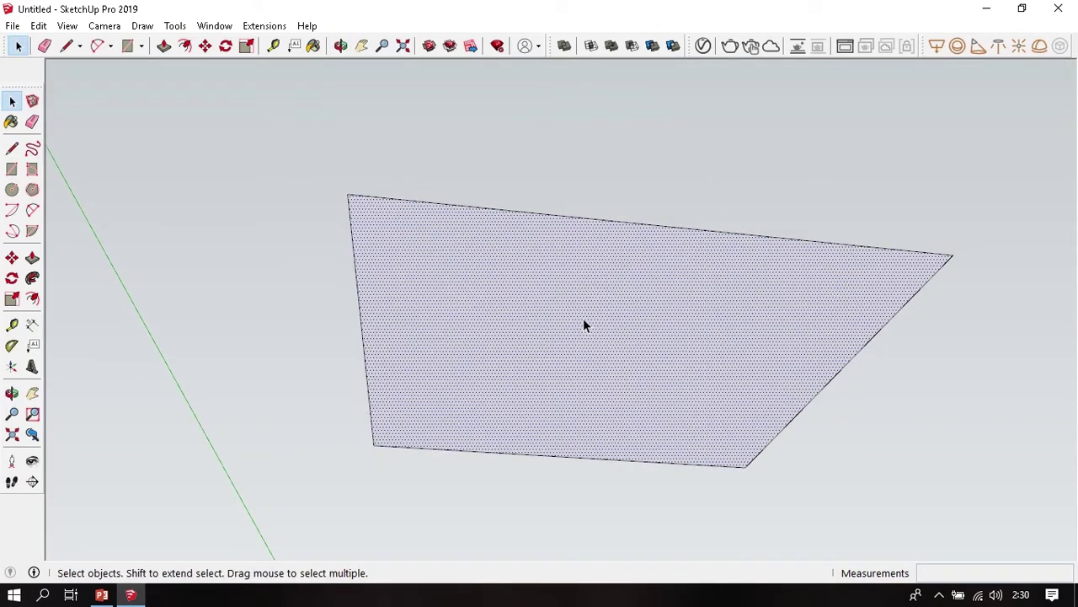
pyautogui.moveTo(580, 245); pyautogui.dragTo(582, 311, button='middle')
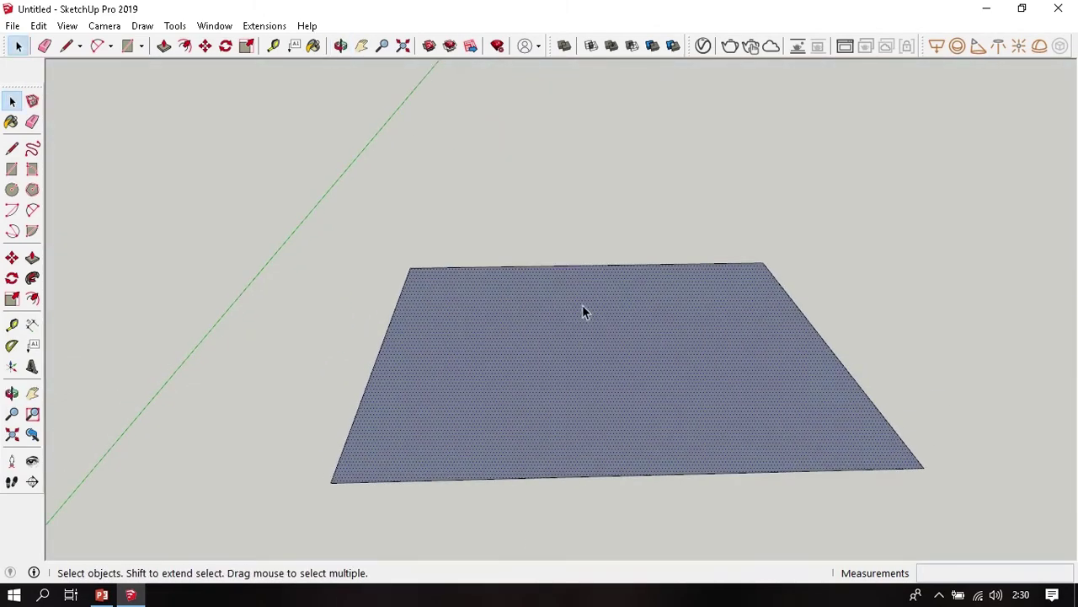
pyautogui.moveTo(683, 399); pyautogui.dragTo(728, 393, button='middle')
pyautogui.moveTo(660, 386); pyautogui.dragTo(612, 450, button='middle')
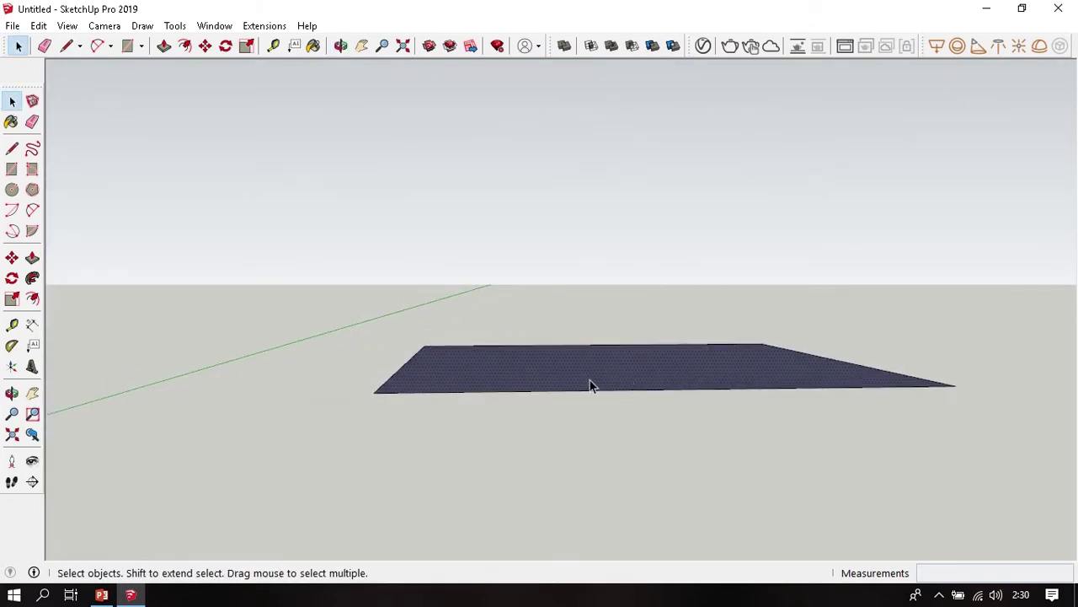
pyautogui.moveTo(589, 380); pyautogui.dragTo(559, 187, button='middle')
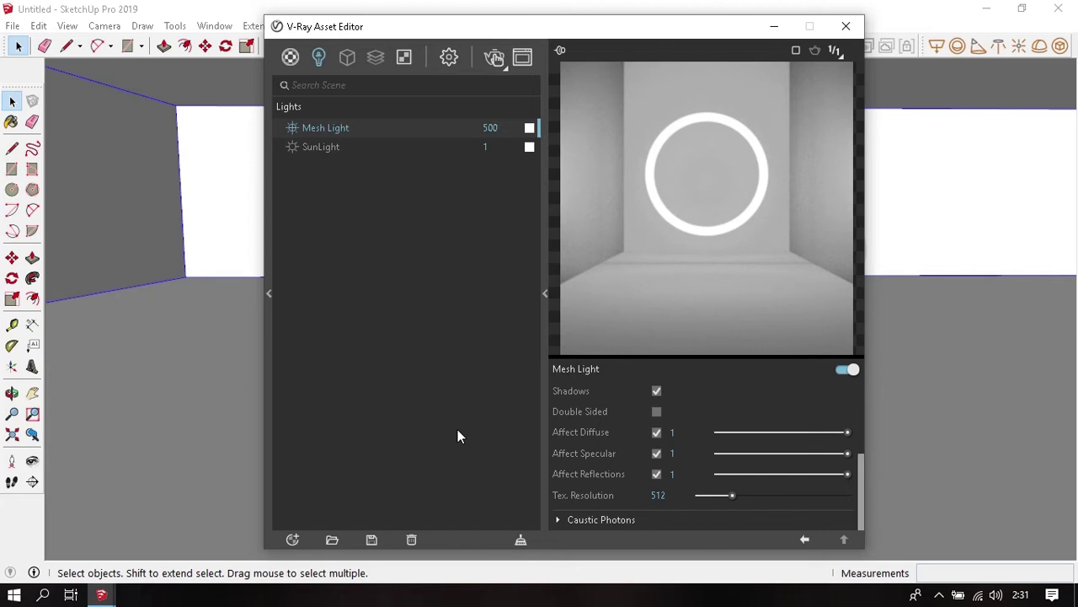
# - Try the Mesh Light without Affect Diffuse, Affect Specular and Affect Reflections, and re-enable all three
pyautogui.click(656, 432)
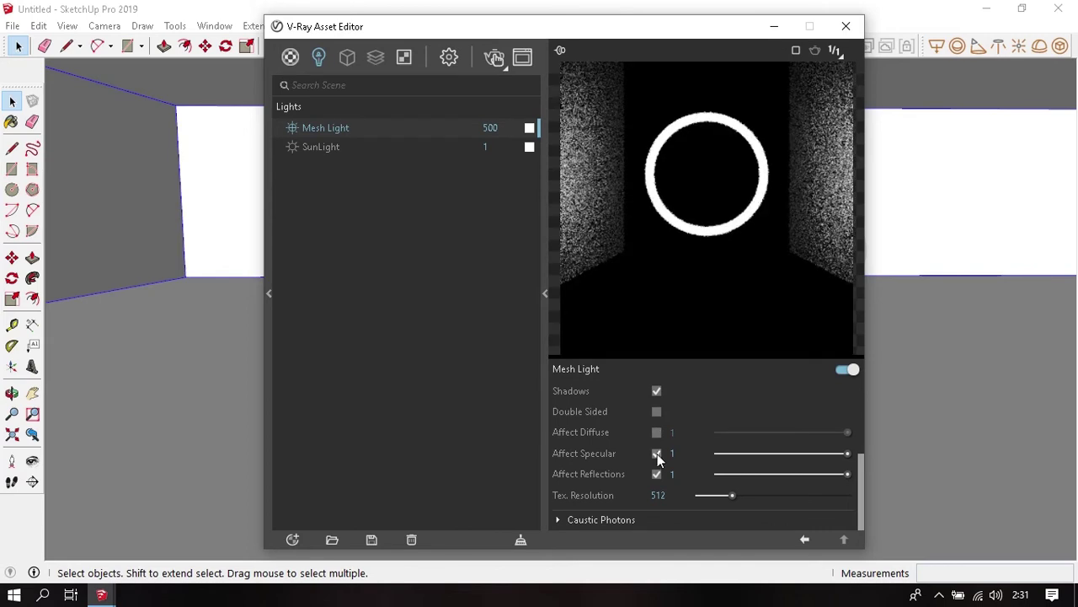
pyautogui.click(657, 453)
pyautogui.click(654, 473)
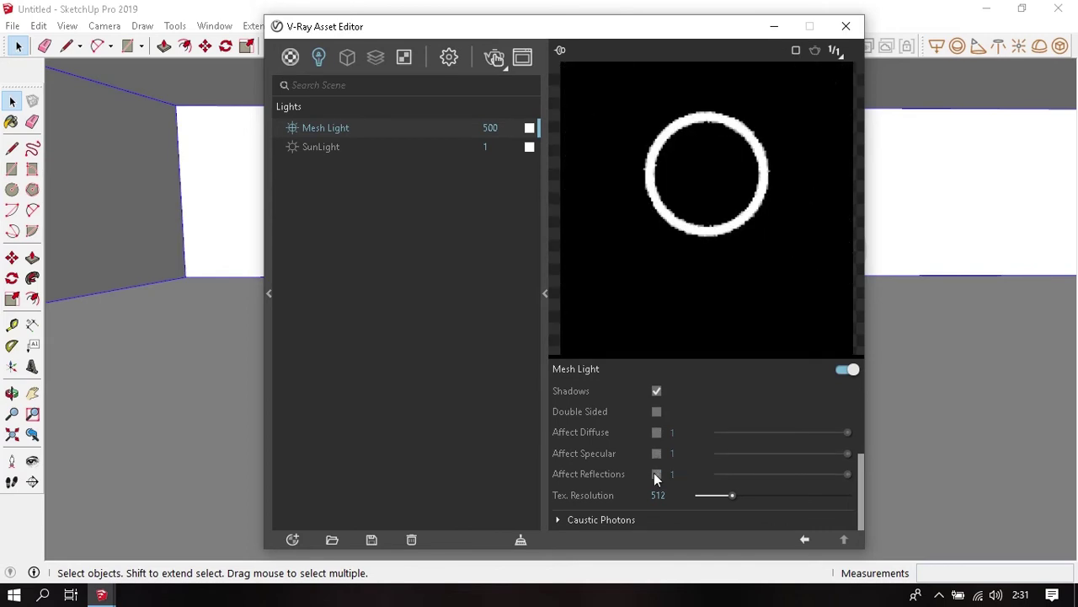
pyautogui.click(654, 472)
pyautogui.click(656, 453)
pyautogui.click(658, 432)
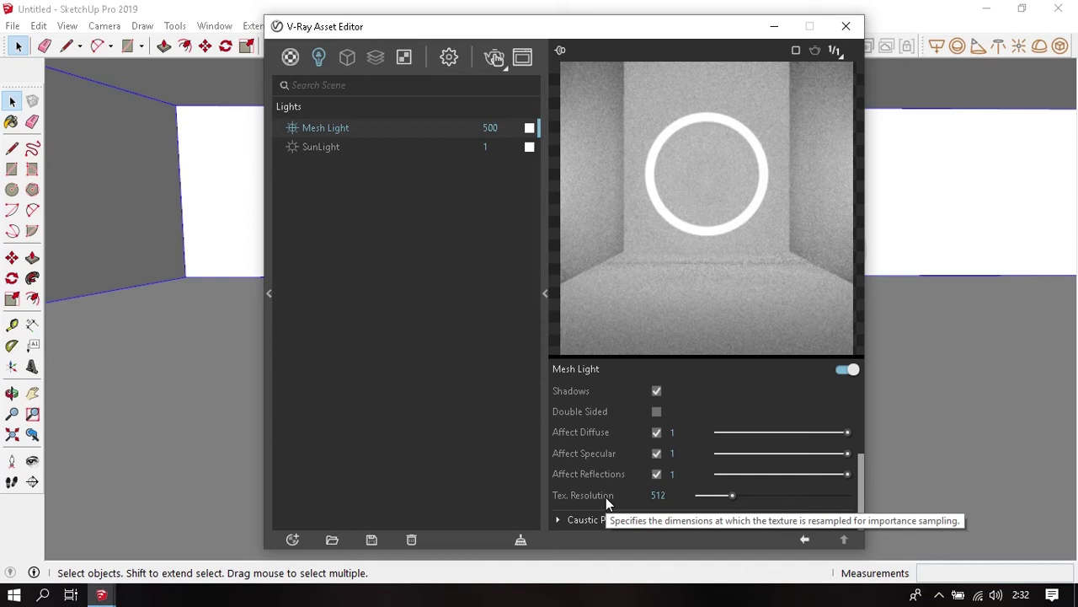
# - Expand the Mesh Light's Caustic Photons settings and review its texture resolution and caustic options
pyautogui.click(614, 517)
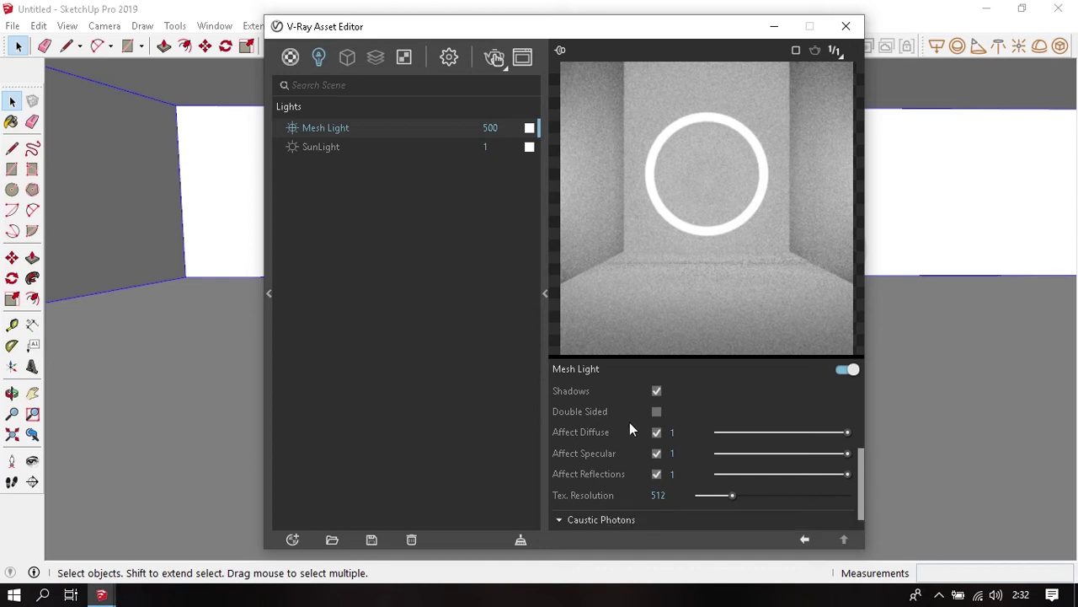
pyautogui.scroll(-1, 629, 422)
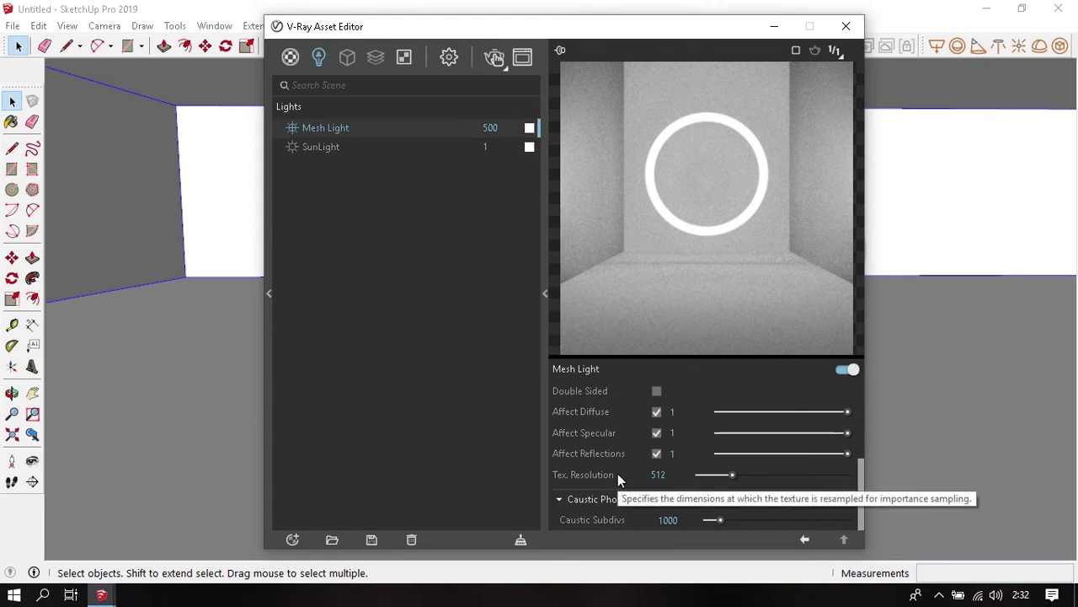
pyautogui.scroll(5, 592, 503)
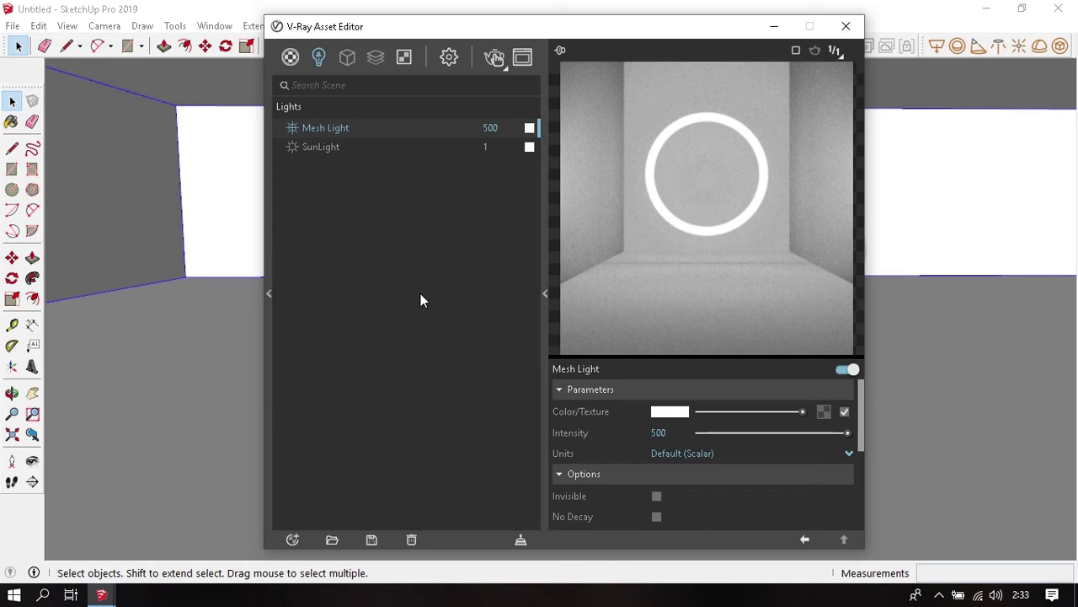
# - Show the V-Ray materials list and pick the Color E06 material from the right bulb's glass for editing
pyautogui.click(291, 56)
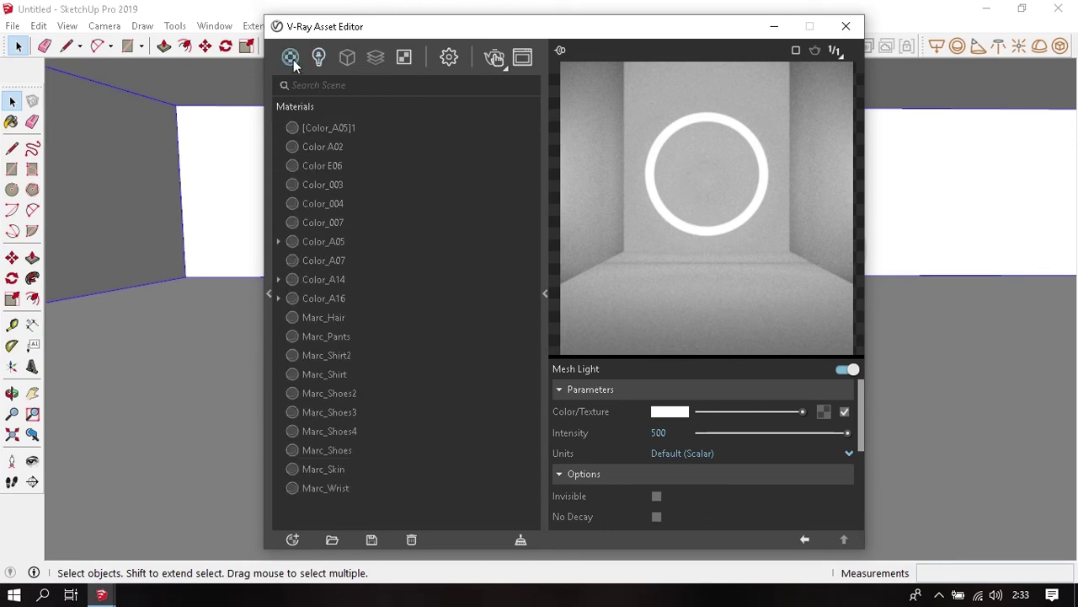
pyautogui.moveTo(593, 36); pyautogui.dragTo(295, 162)
pyautogui.press('b')
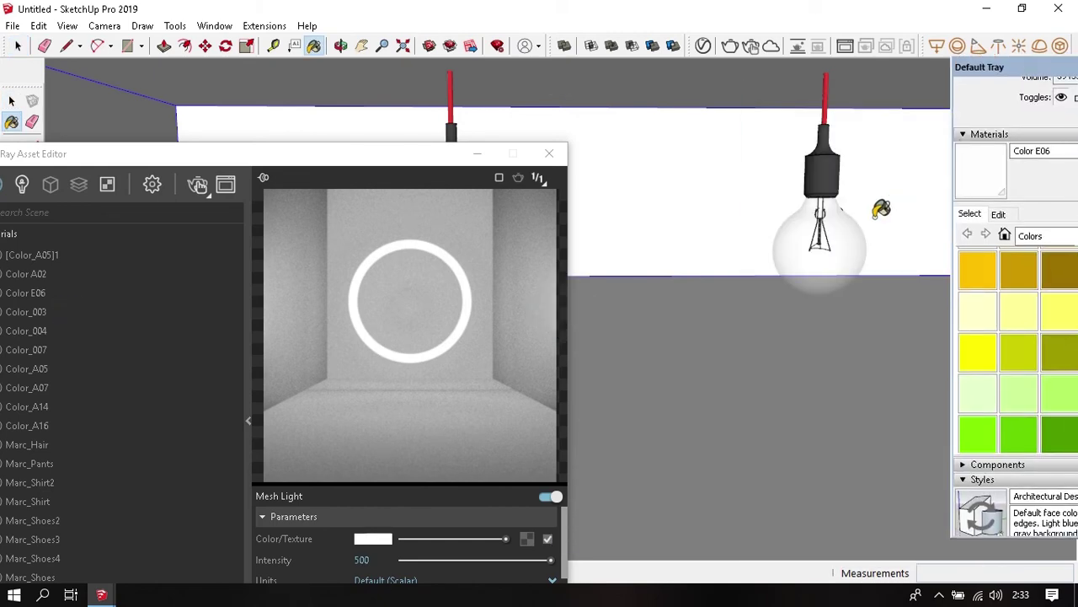
pyautogui.click(847, 247)
pyautogui.moveTo(312, 160); pyautogui.dragTo(580, 18)
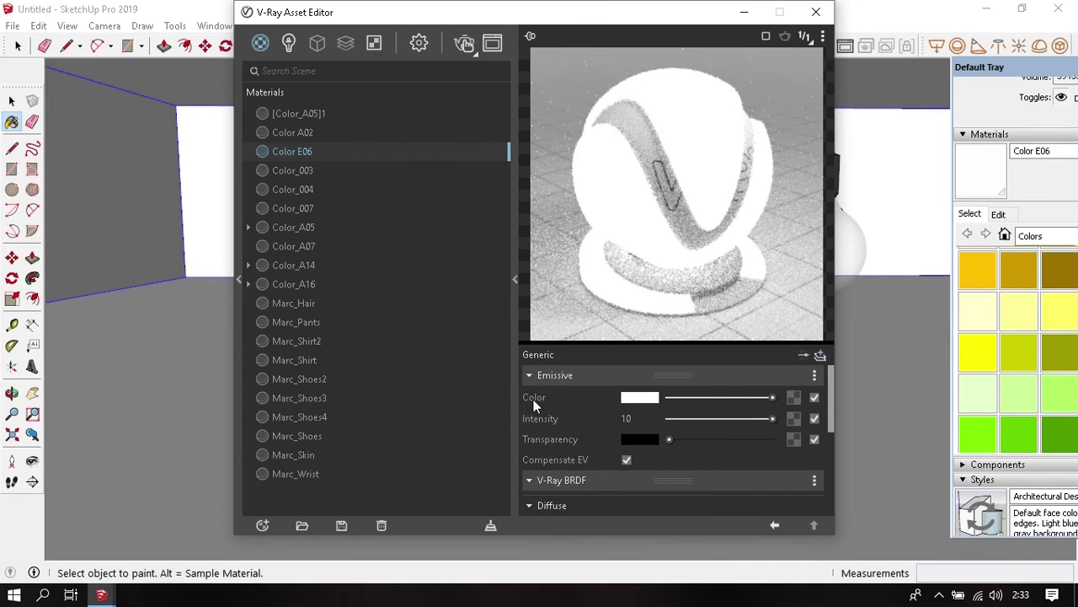
# - Look through the color choices for Color E06's emissive layer and close the color picker
pyautogui.click(645, 399)
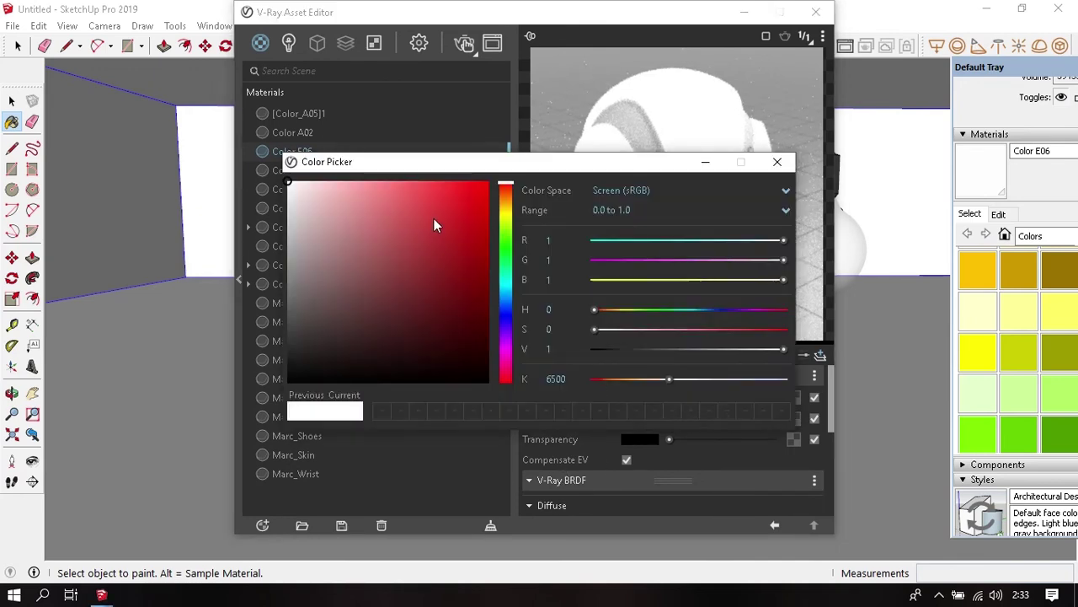
pyautogui.moveTo(433, 225); pyautogui.dragTo(472, 209)
pyautogui.click(777, 161)
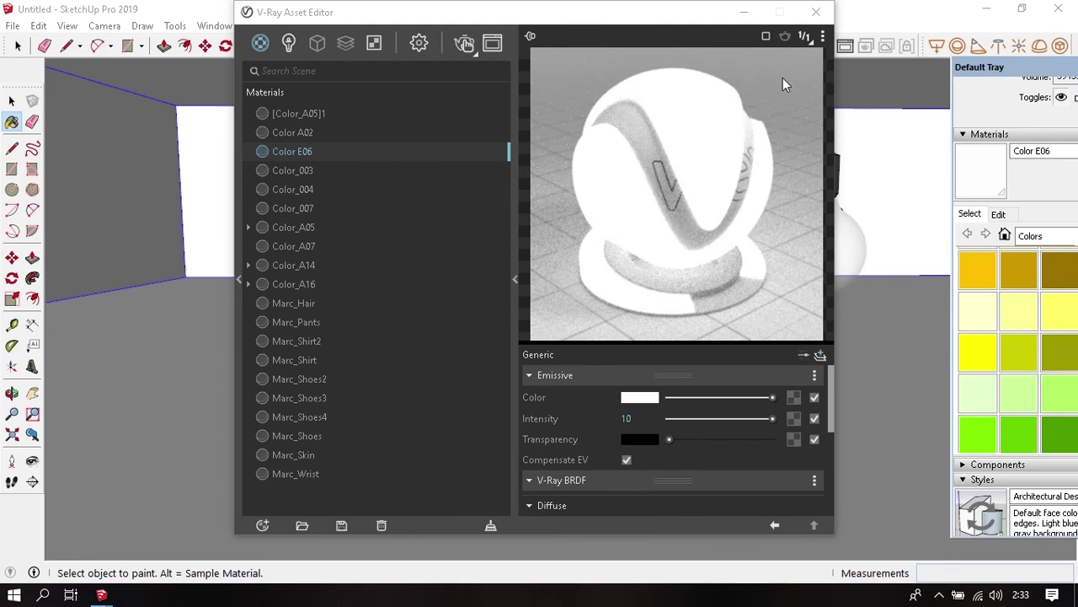
# - Select the Mesh Light in the V-Ray lights list and close the Default Tray
pyautogui.click(289, 43)
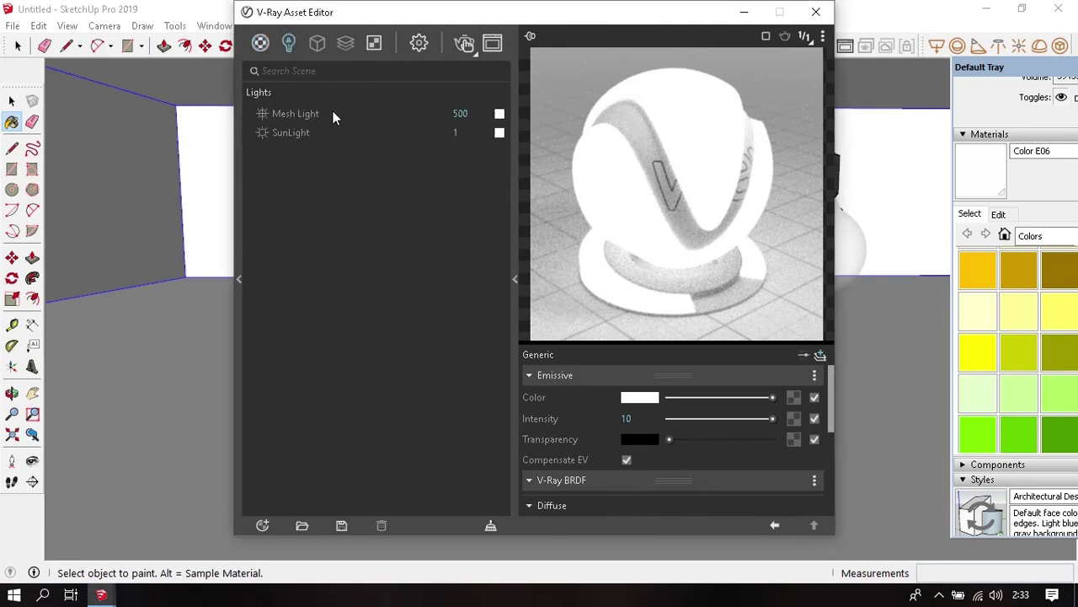
pyautogui.click(333, 115)
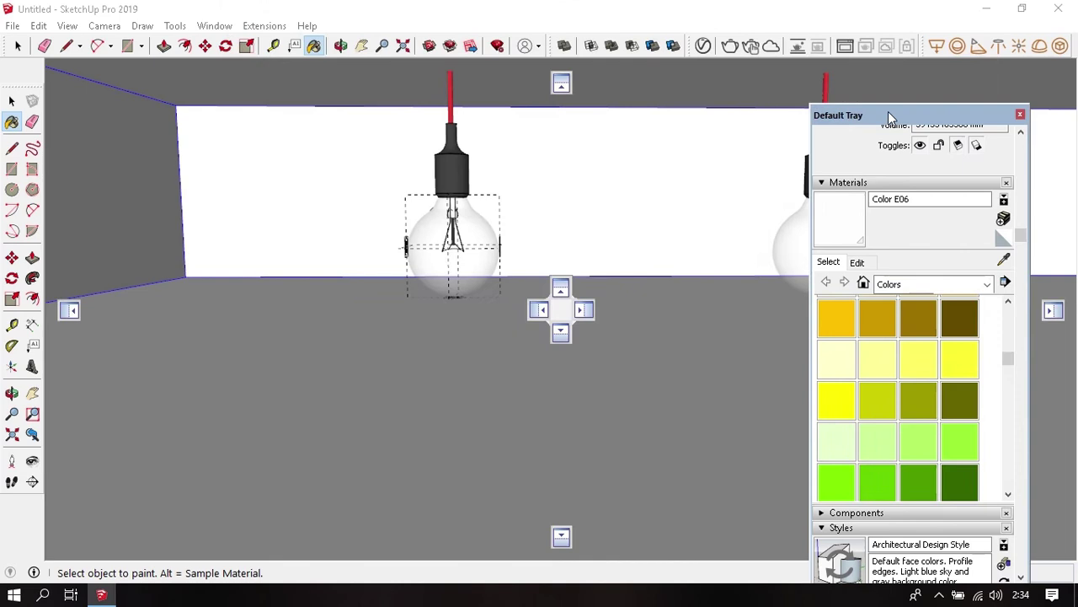
pyautogui.moveTo(1021, 114); pyautogui.dragTo(934, 150)
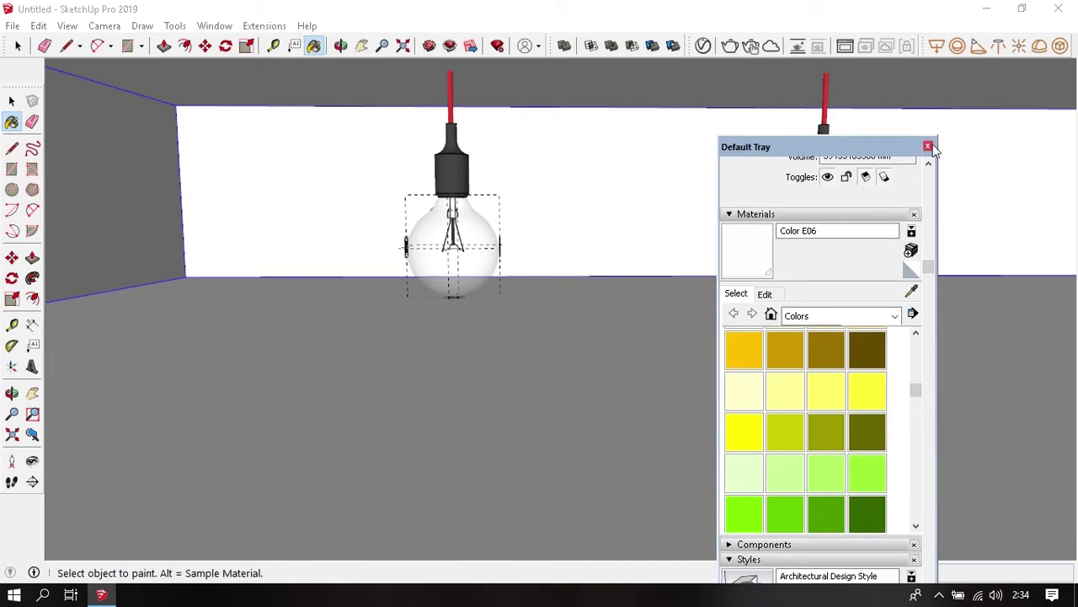
pyautogui.click(928, 146)
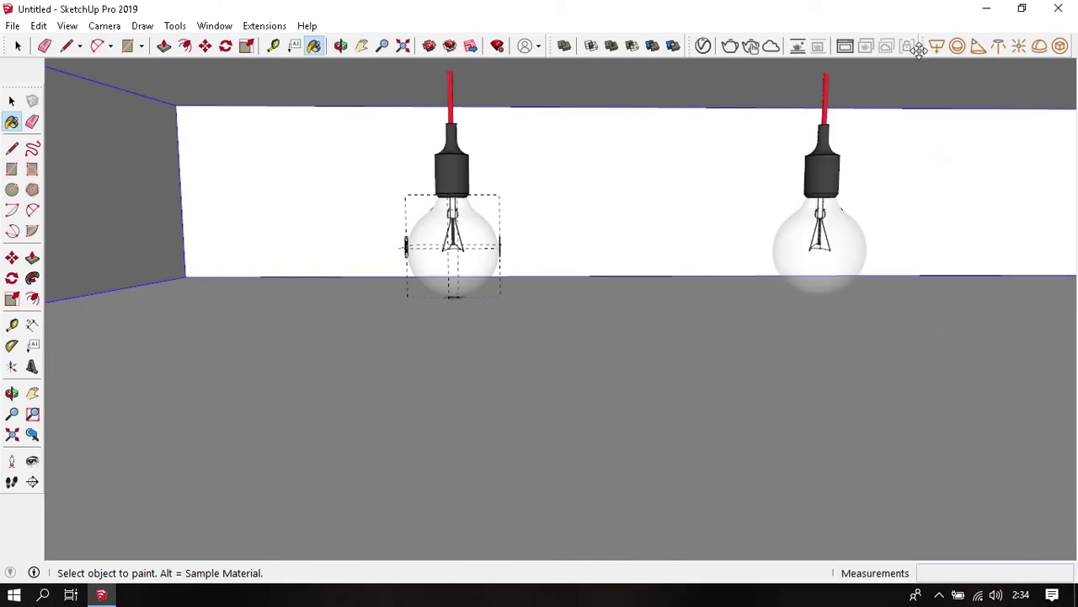
# - Undock the V-Ray Lights toolbar over the model, review its light tools, and close it
pyautogui.moveTo(918, 49); pyautogui.dragTo(571, 320)
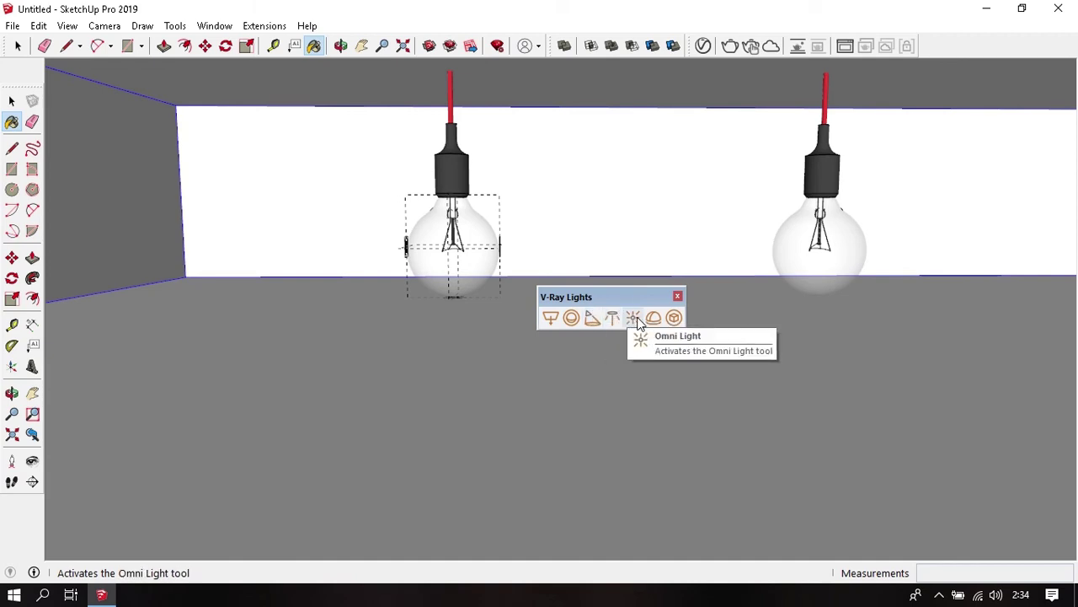
pyautogui.click(678, 295)
pyautogui.press('space')
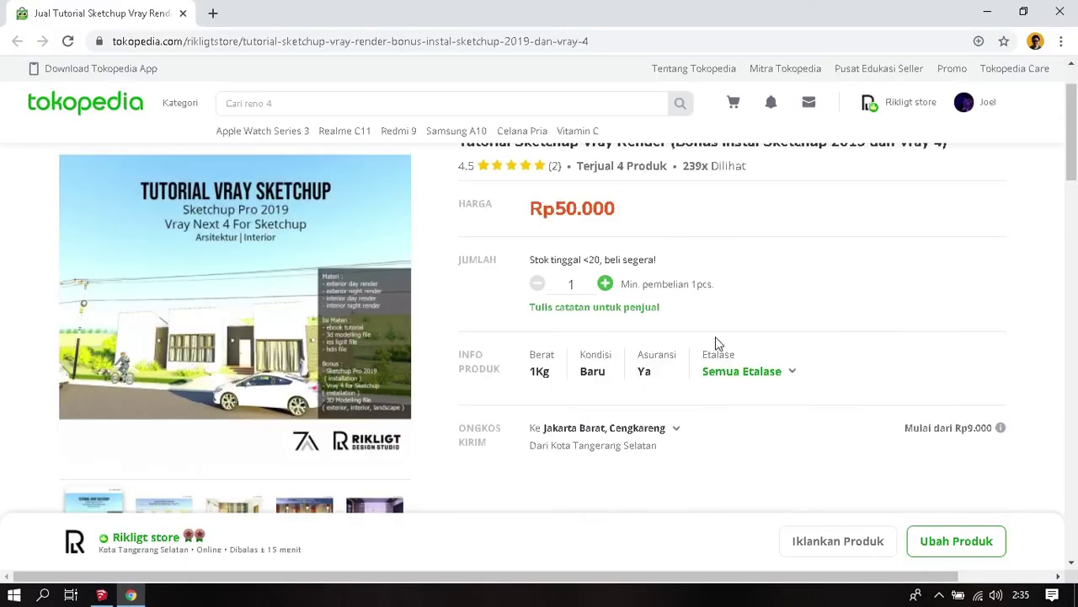
# - Look over the Tokopedia product page for the SketchUp V-Ray render tutorial in the browser, including its cover image and product details
pyautogui.scroll(1, 837, 284)
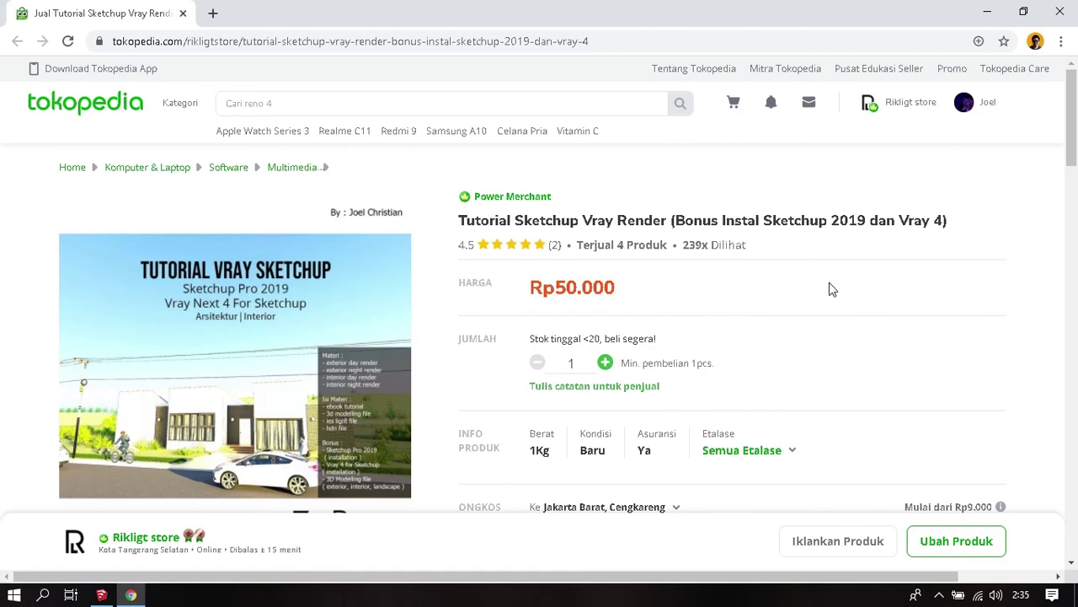
pyautogui.scroll(-1, 575, 440)
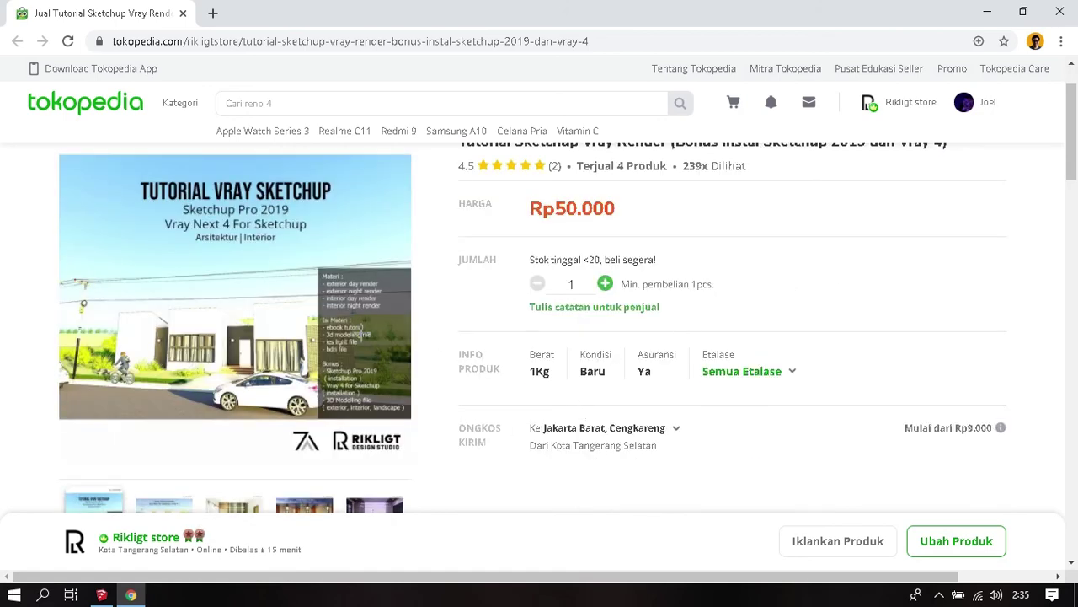
pyautogui.moveTo(358, 333)
pyautogui.scroll(1, 730, 281)
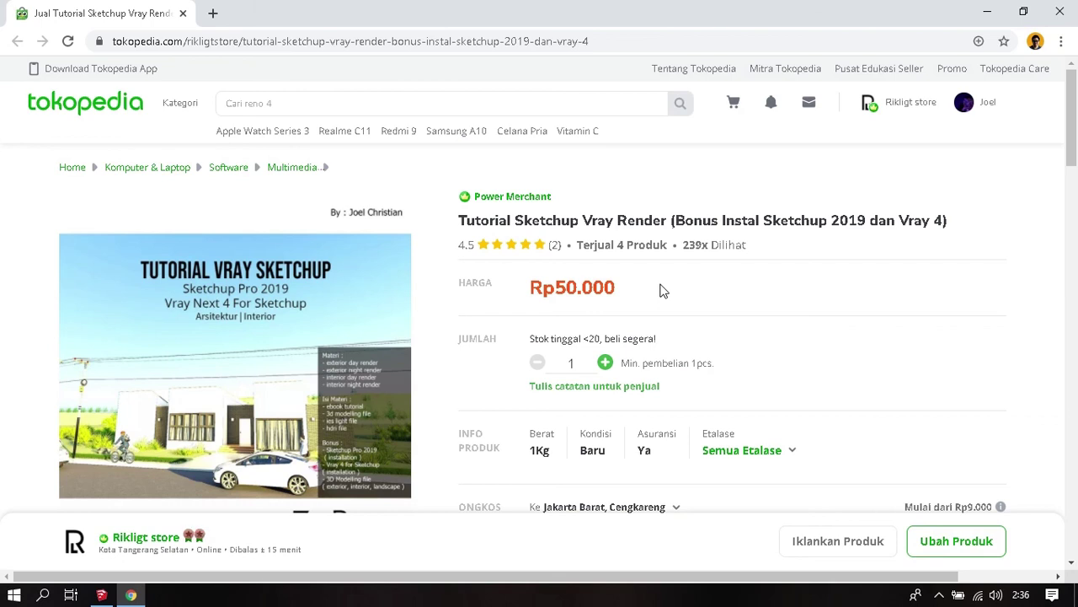
pyautogui.scroll(-1, 681, 281)
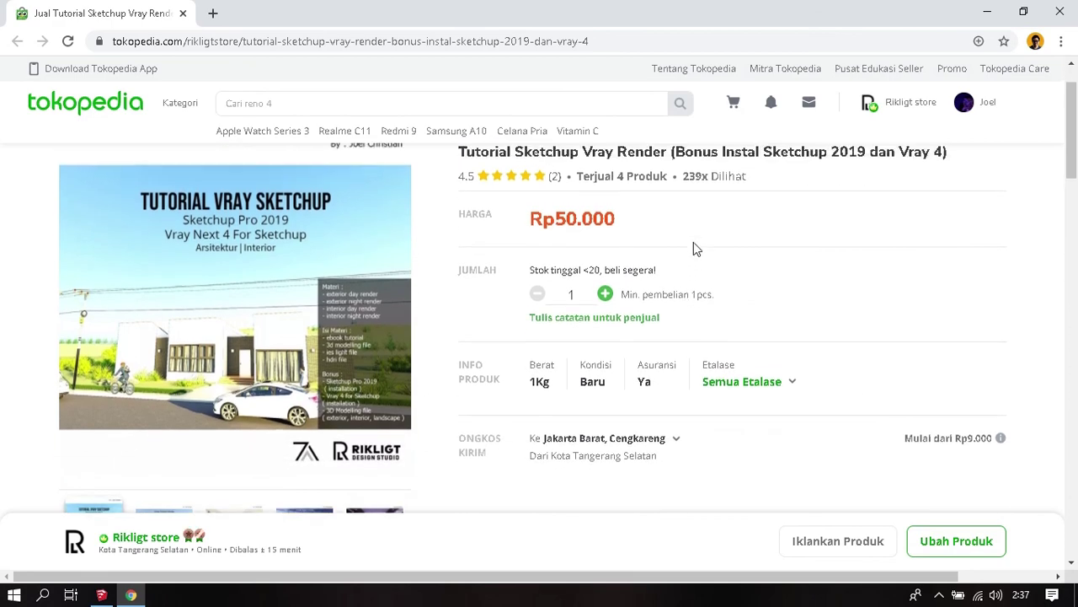
pyautogui.scroll(1, 693, 243)
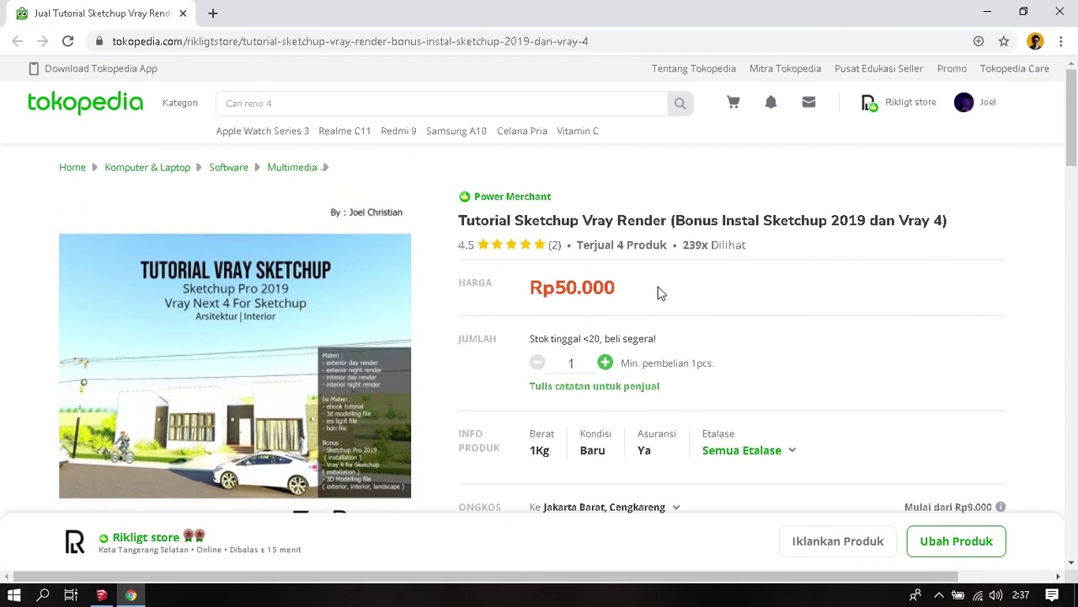